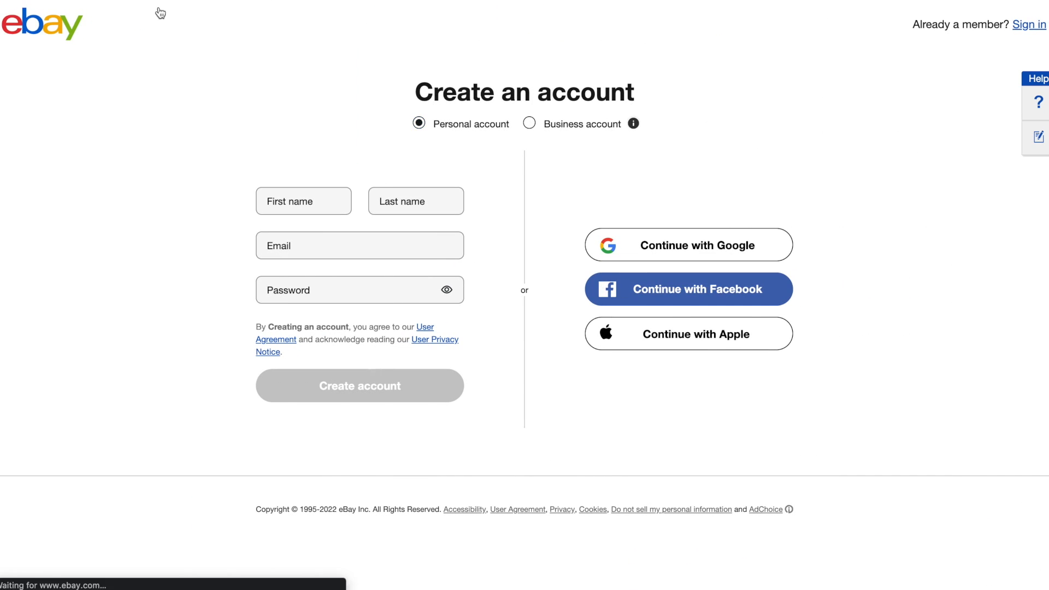
# Reveal the tooltip explaining when a Business account is appropriate.
pyautogui.click(634, 124)
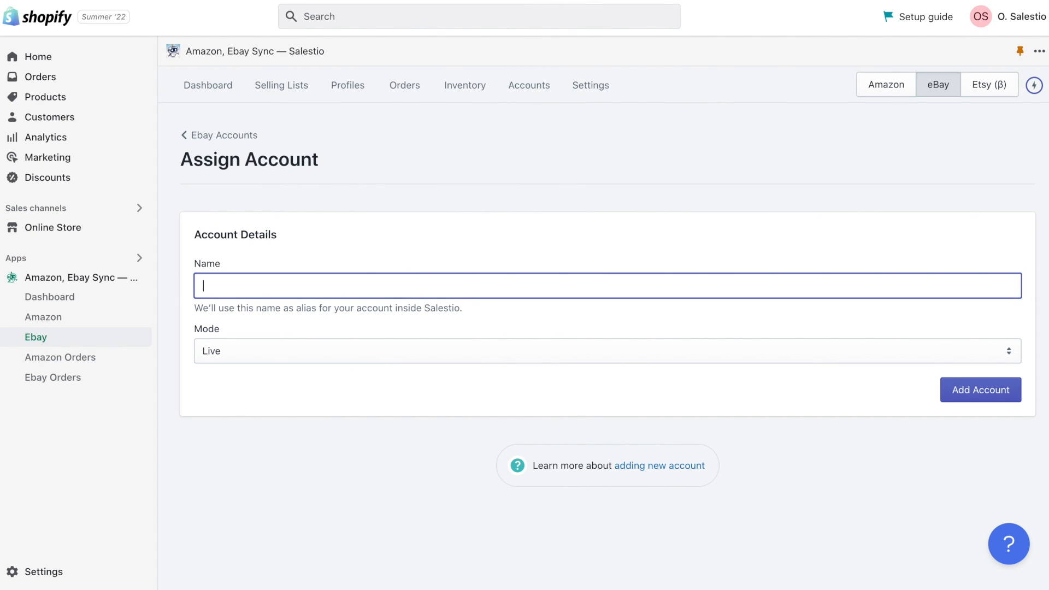
pyautogui.write('Set')
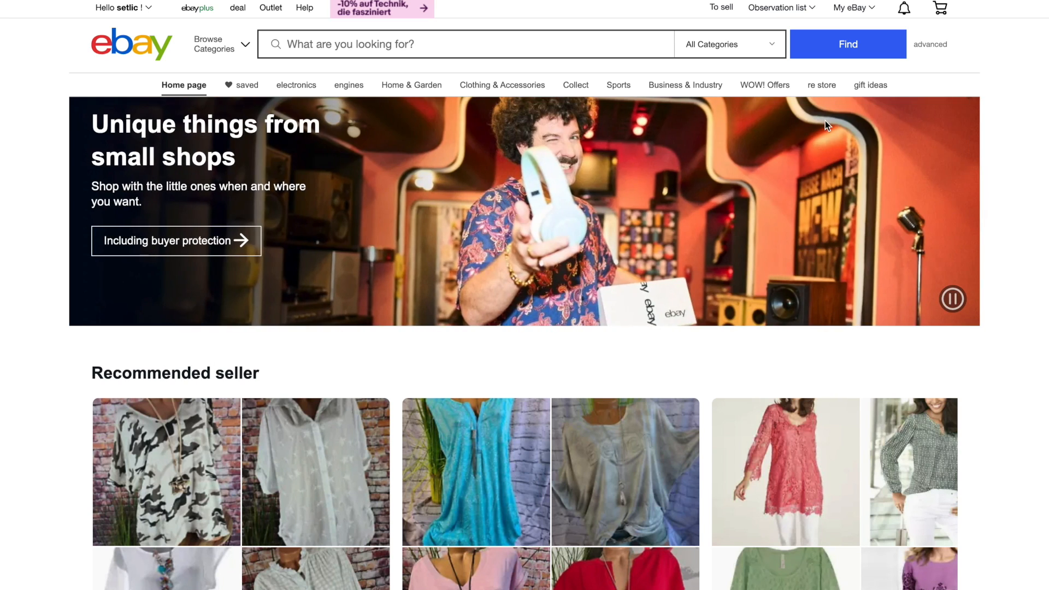
# Reach the selling area and begin a new listing ready for a product name.
pyautogui.click(724, 11)
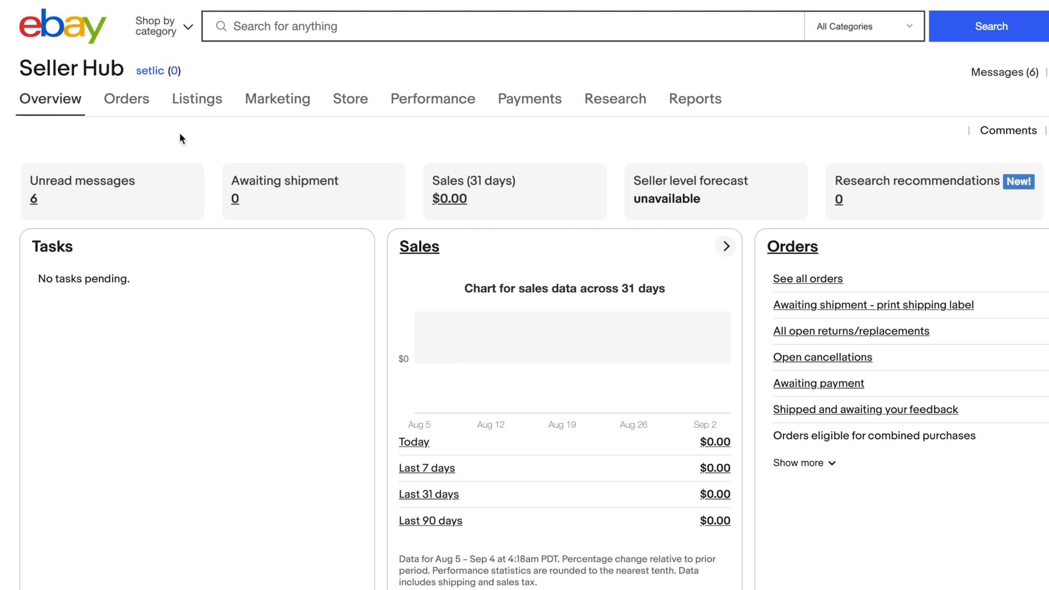
pyautogui.moveTo(197, 99)
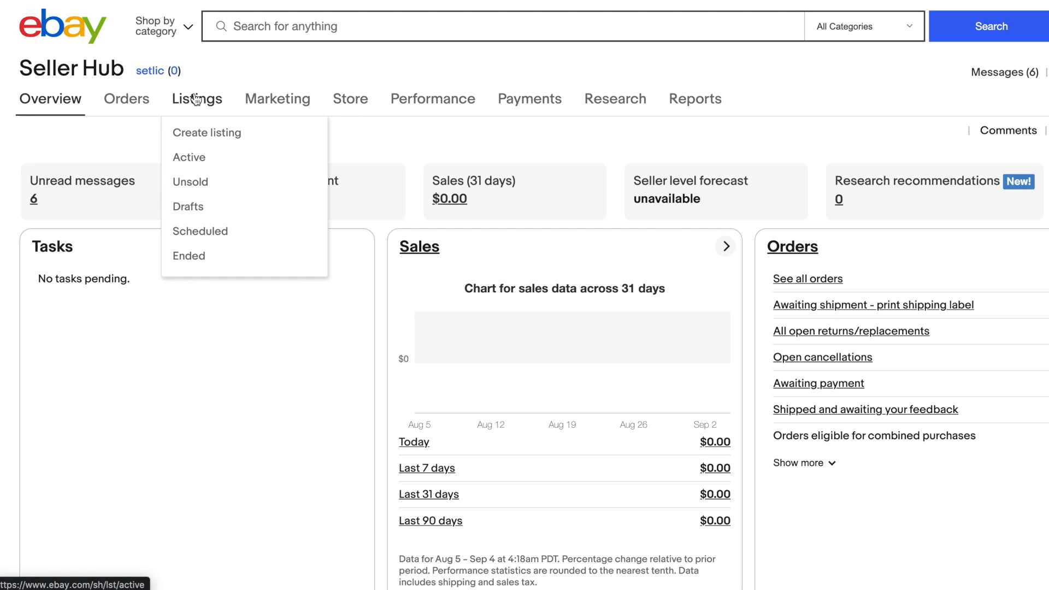
pyautogui.click(197, 139)
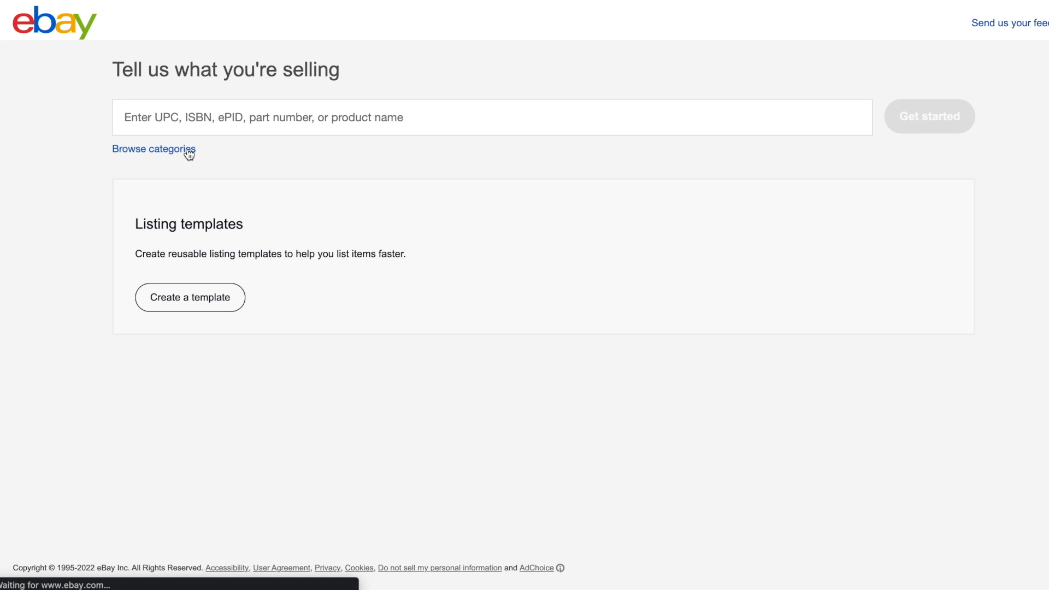
pyautogui.click(218, 118)
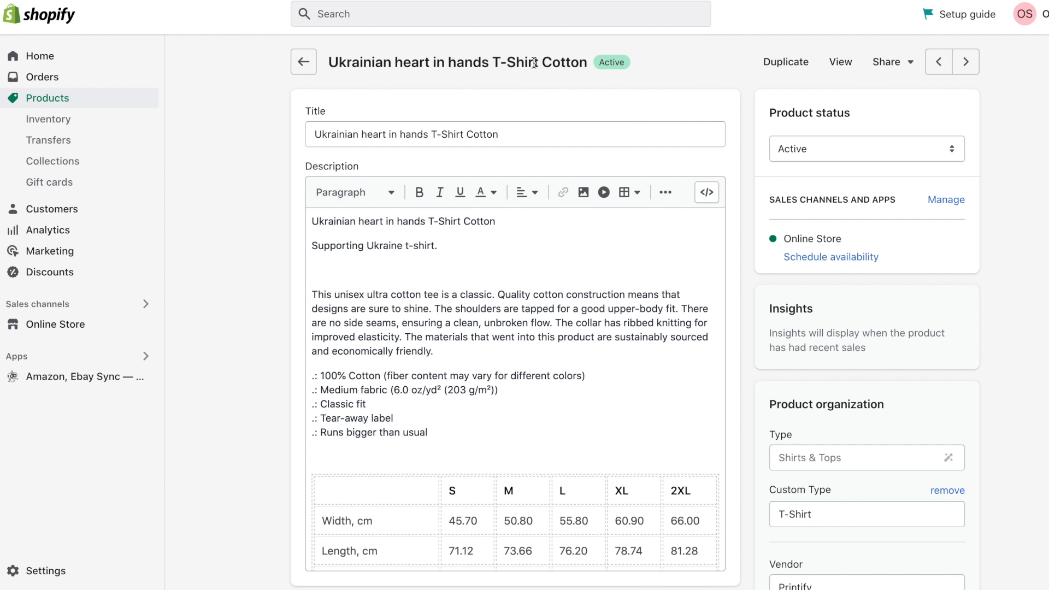
# Search the copied Shopify title 'Ukrainian heart in hands T-Shirt Cotton' and choose Women > Tops.
pyautogui.tripleClick(535, 64)
pyautogui.hotkey('ctrl', 'c')
pyautogui.hotkey('alt', 'Tab')
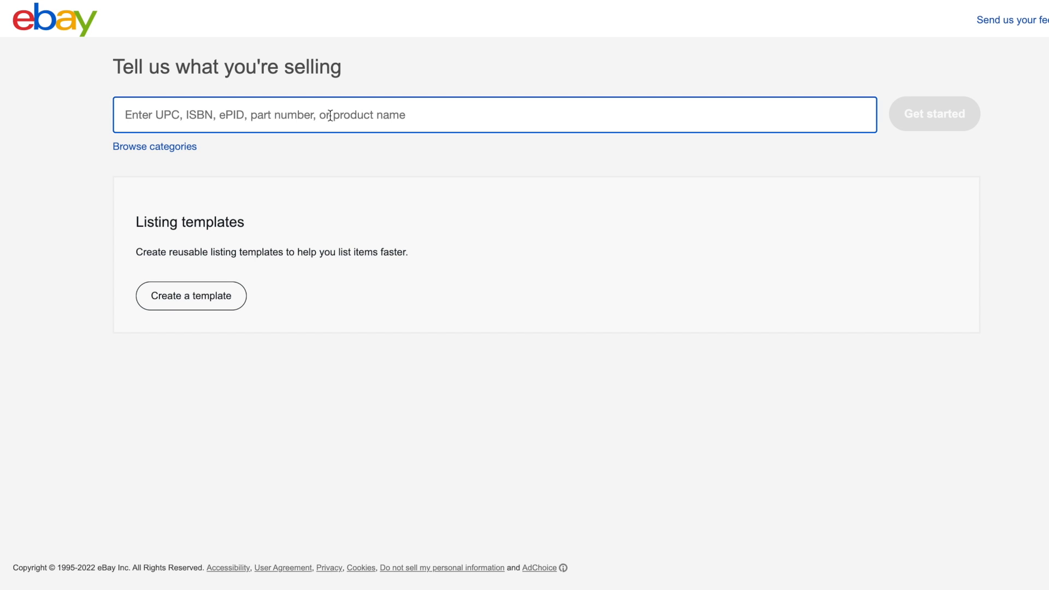
pyautogui.hotkey('ctrl', 'v')
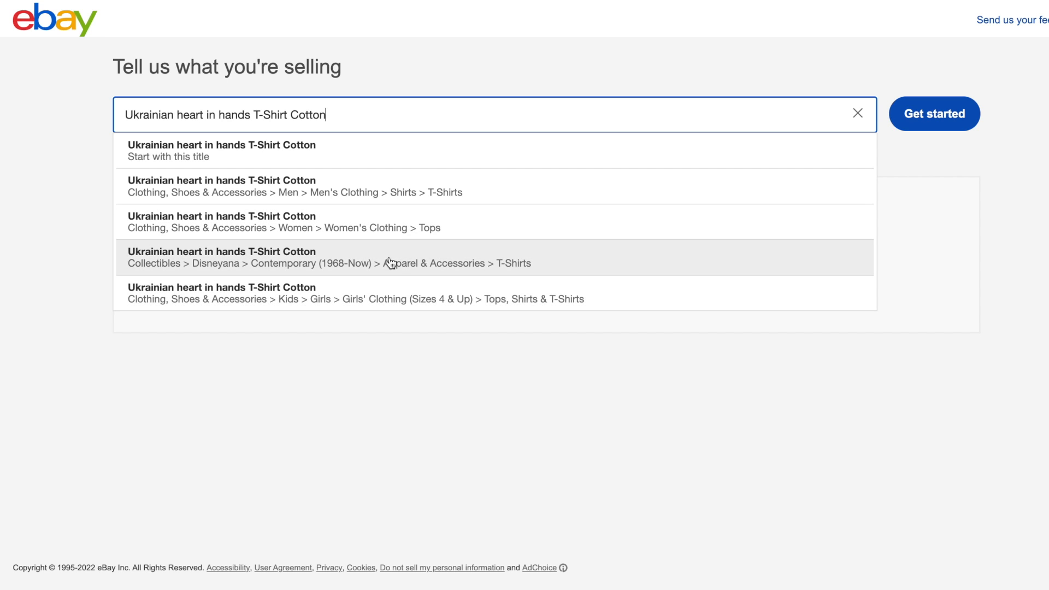
pyautogui.click(387, 221)
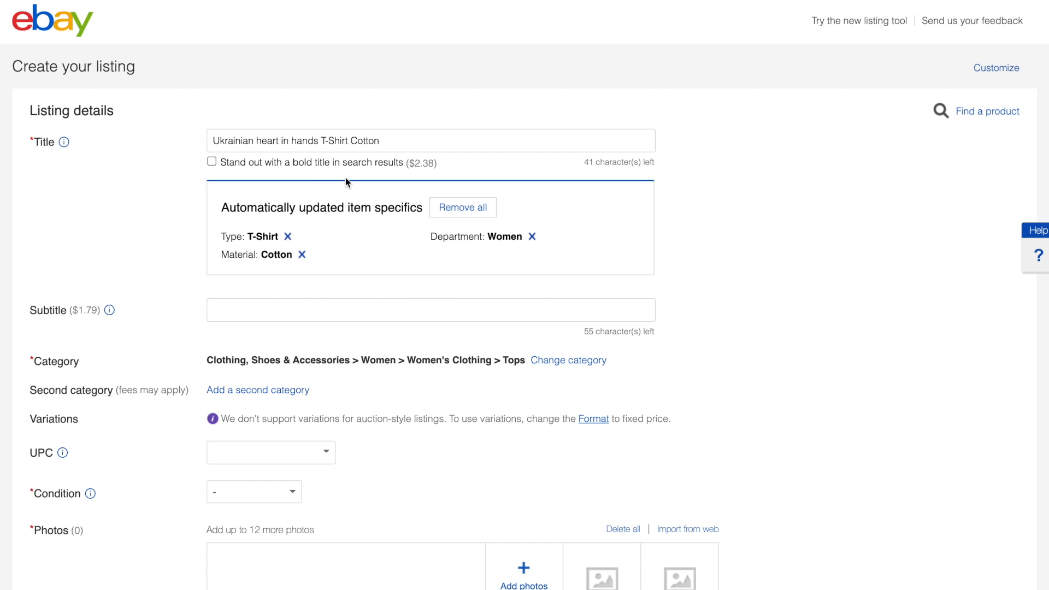
pyautogui.scroll(-1, 495, 268)
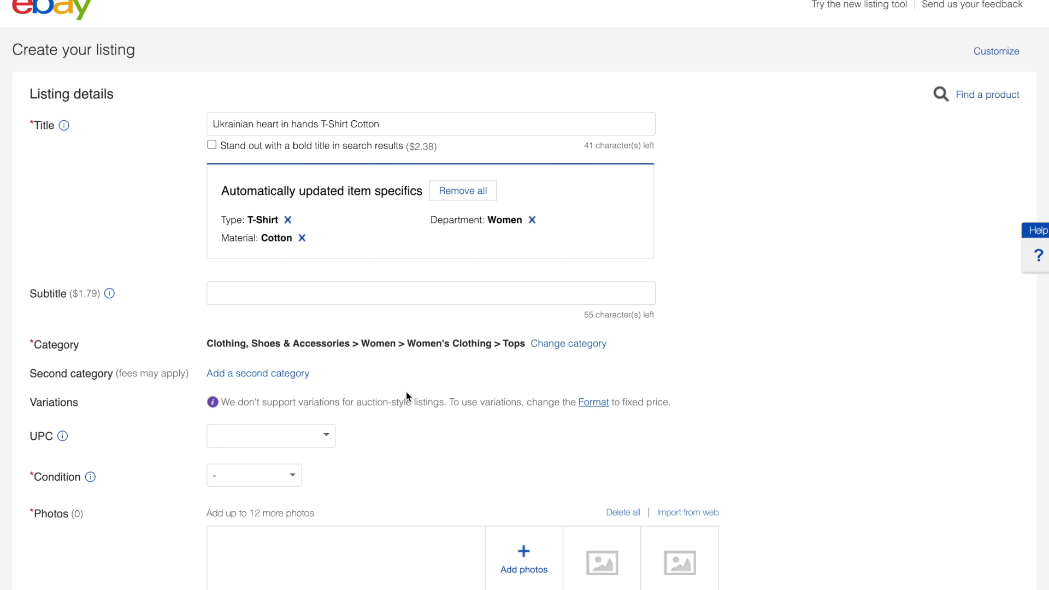
pyautogui.scroll(-3, 406, 392)
pyautogui.scroll(-4, 406, 392)
pyautogui.scroll(-3, 406, 393)
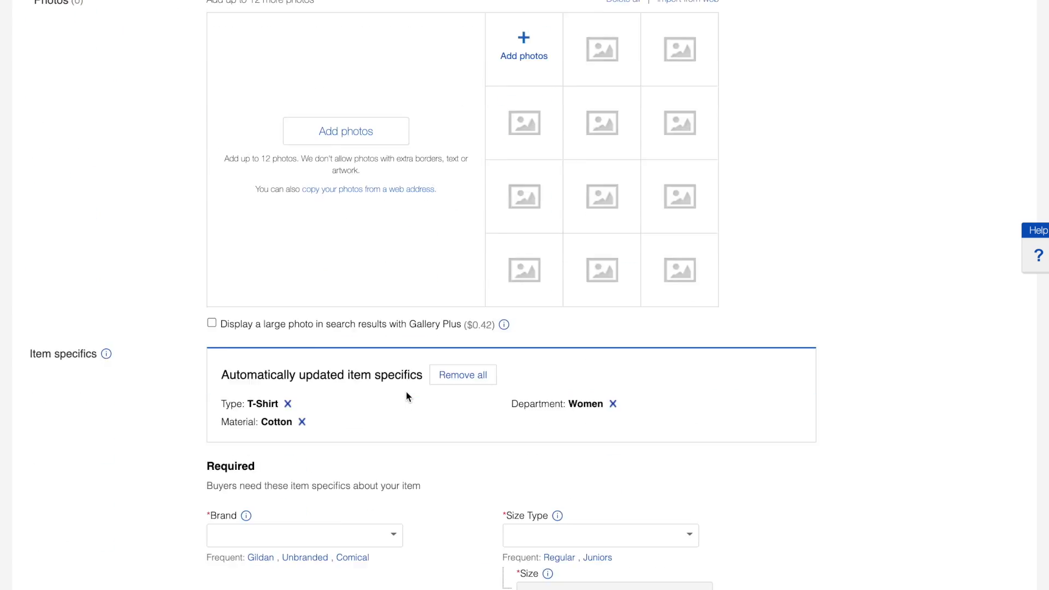
pyautogui.scroll(-5, 406, 393)
pyautogui.scroll(-5, 406, 392)
pyautogui.scroll(-8, 406, 392)
pyautogui.scroll(-2, 406, 392)
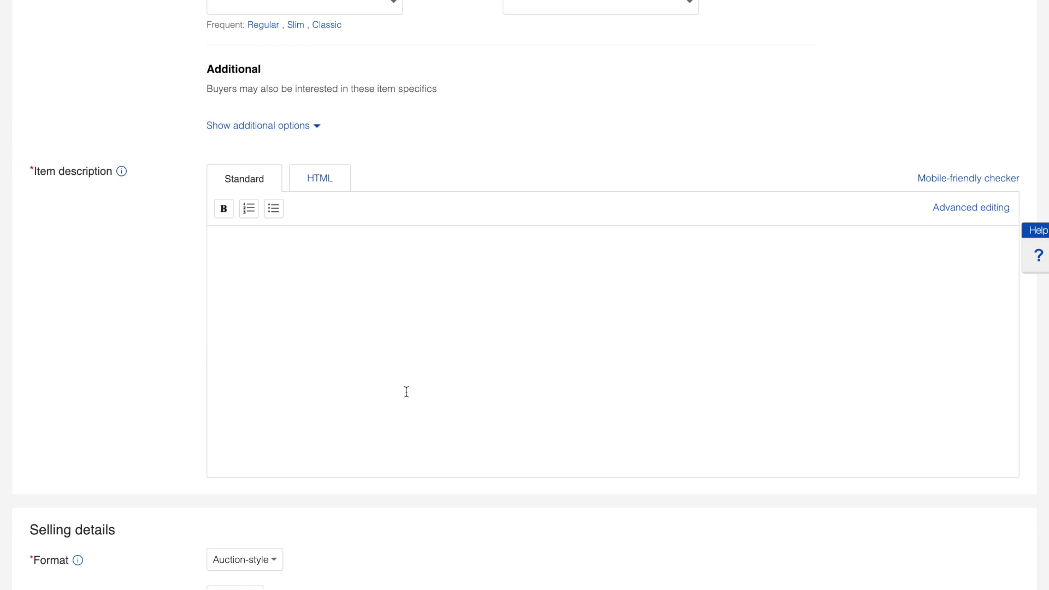
pyautogui.scroll(-4, 406, 392)
pyautogui.scroll(-3, 405, 392)
pyautogui.scroll(15, 405, 392)
pyautogui.scroll(-1, 406, 391)
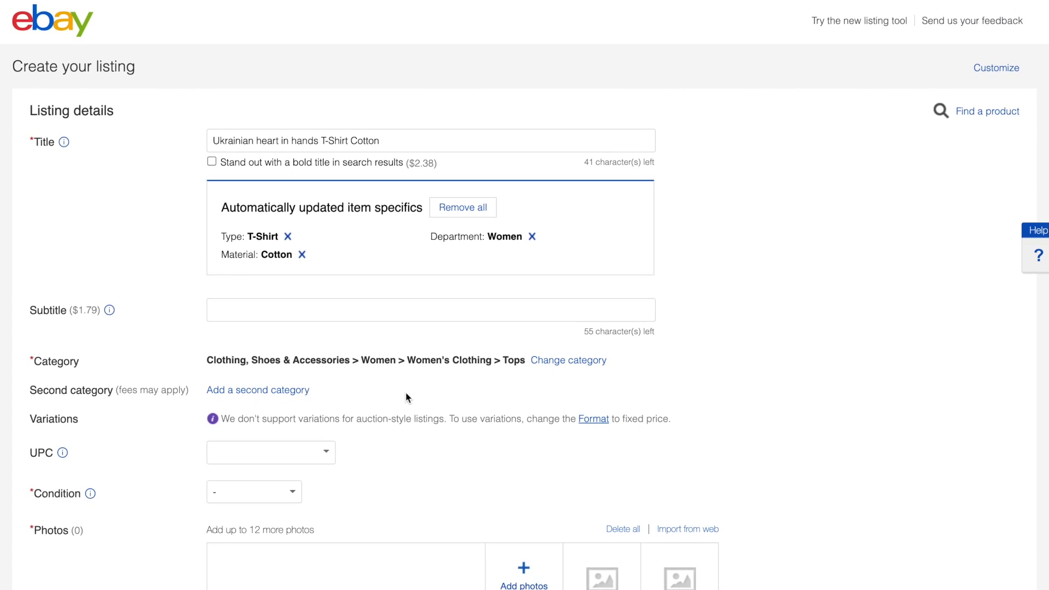
pyautogui.scroll(-1, 405, 391)
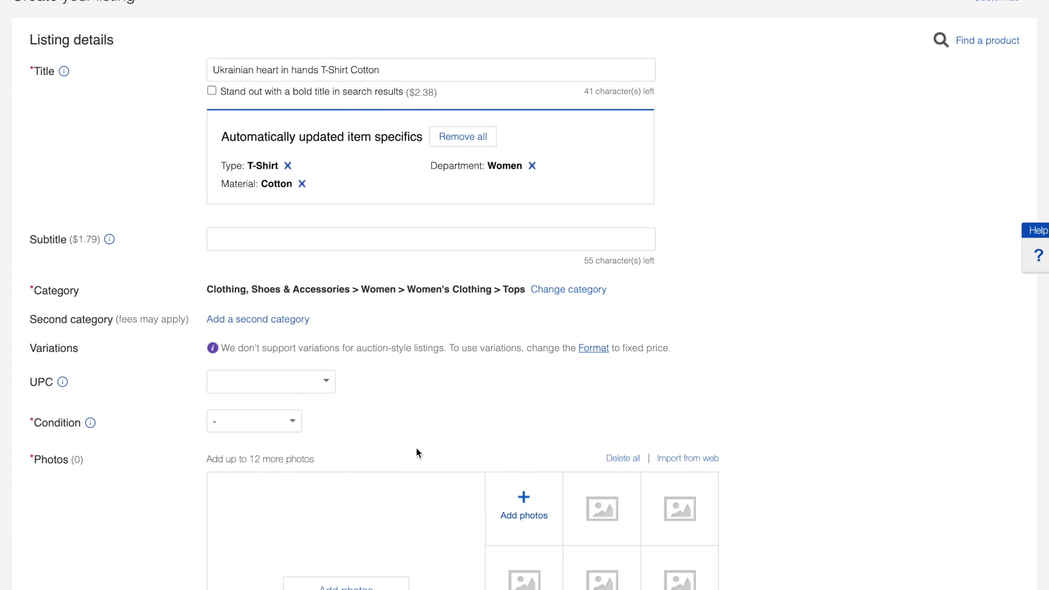
# Switch the listing format from auction to Fixed price and launch the variations creator.
pyautogui.click(594, 349)
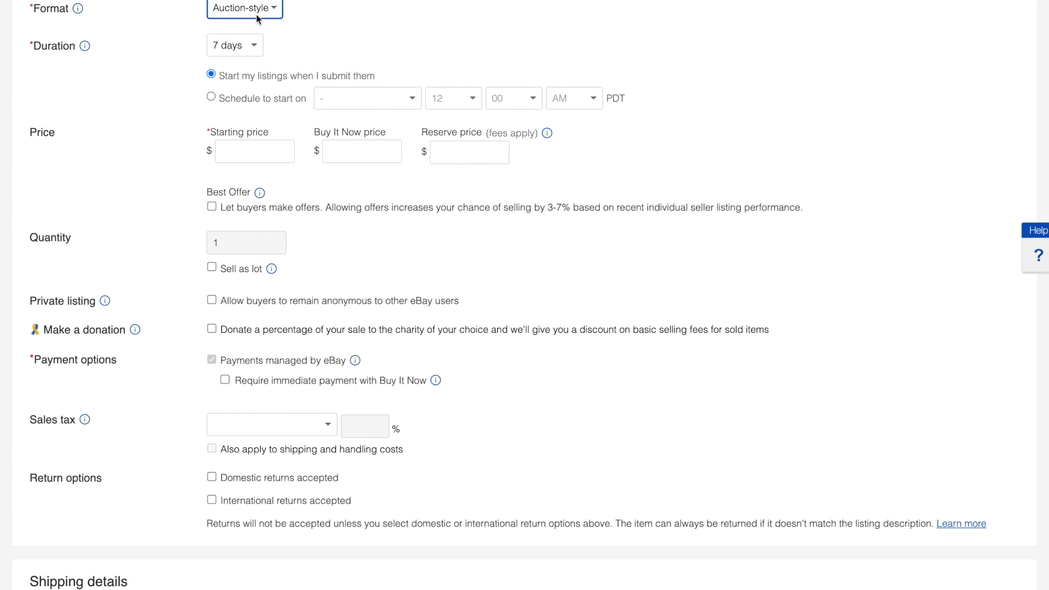
pyautogui.scroll(1, 255, 18)
pyautogui.click(244, 65)
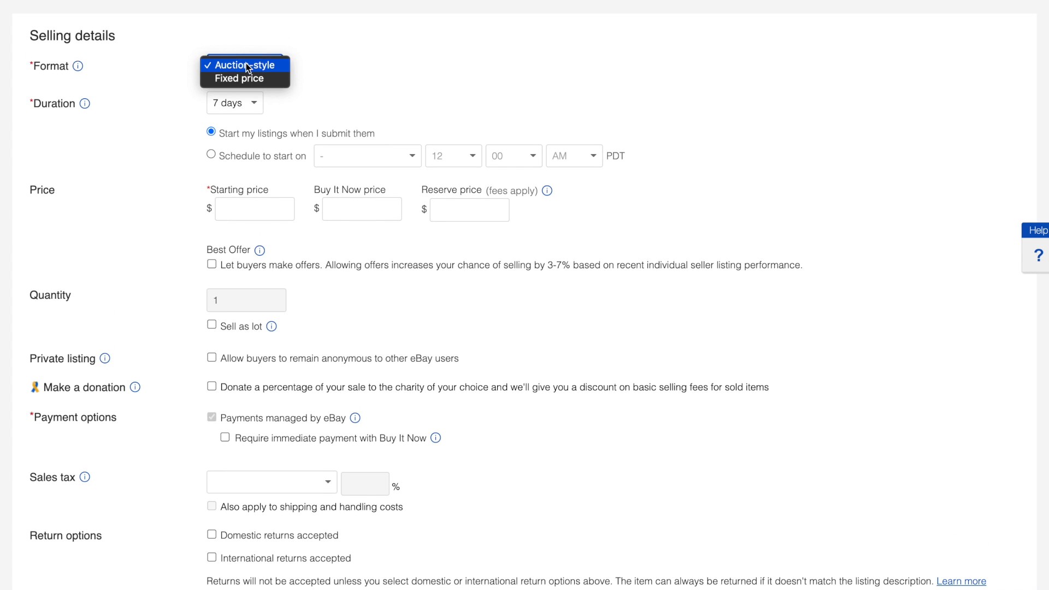
pyautogui.click(246, 76)
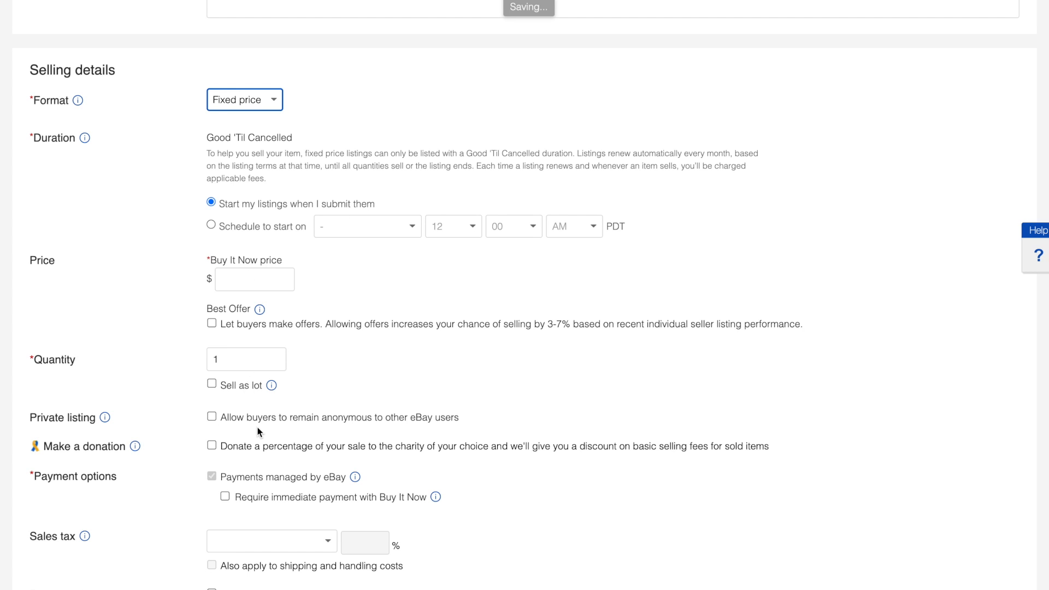
pyautogui.scroll(10, 257, 431)
pyautogui.scroll(10, 259, 431)
pyautogui.scroll(10, 258, 431)
pyautogui.scroll(3, 258, 431)
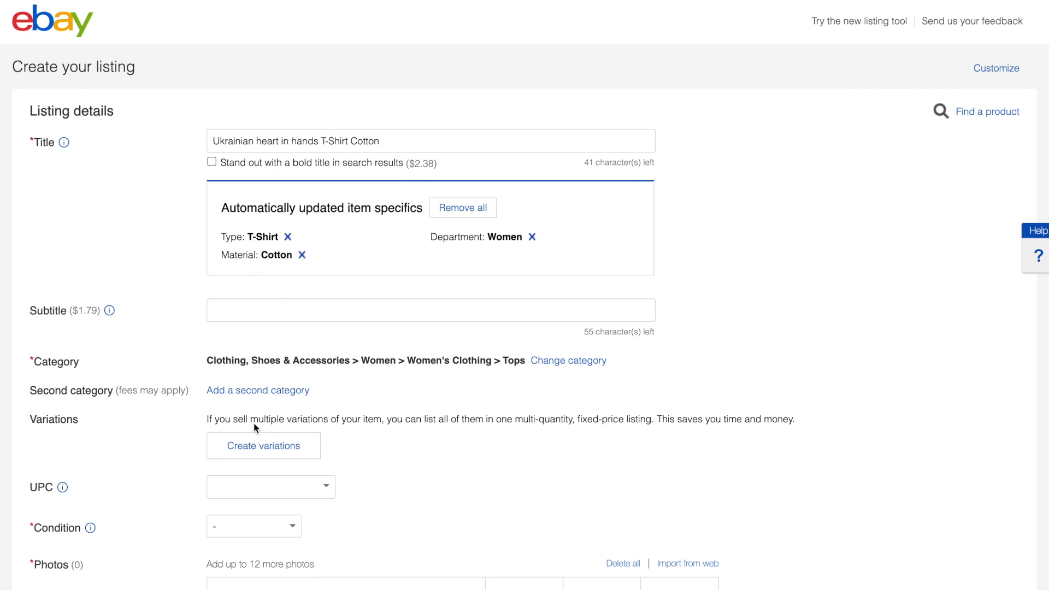
pyautogui.scroll(-1, 209, 419)
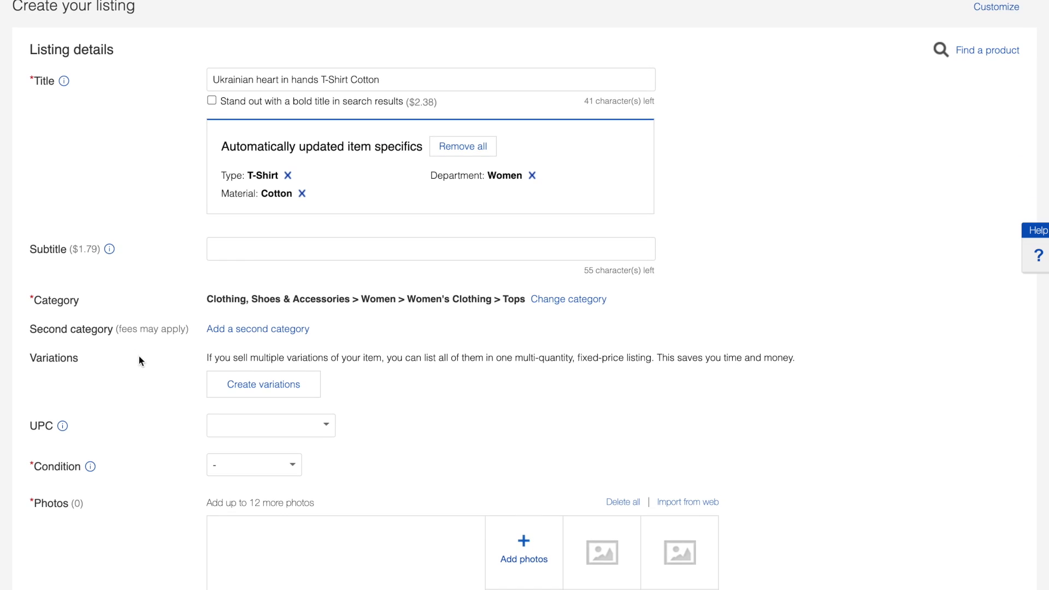
pyautogui.click(270, 383)
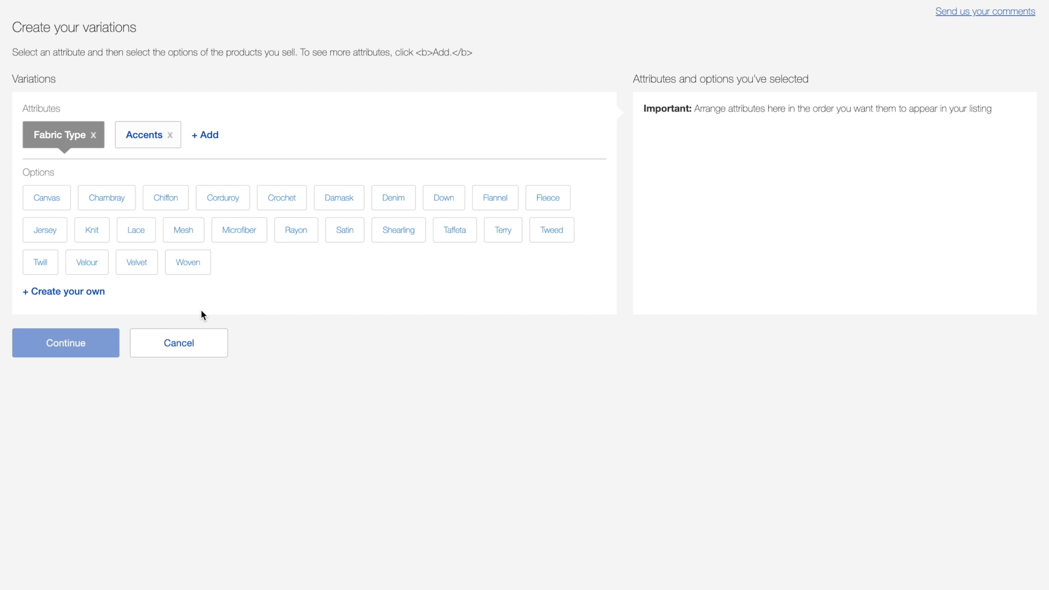
# Replace Fabric Type and Accents with a custom 'T-Shirt Size' attribute after 'Size' is rejected.
pyautogui.click(93, 134)
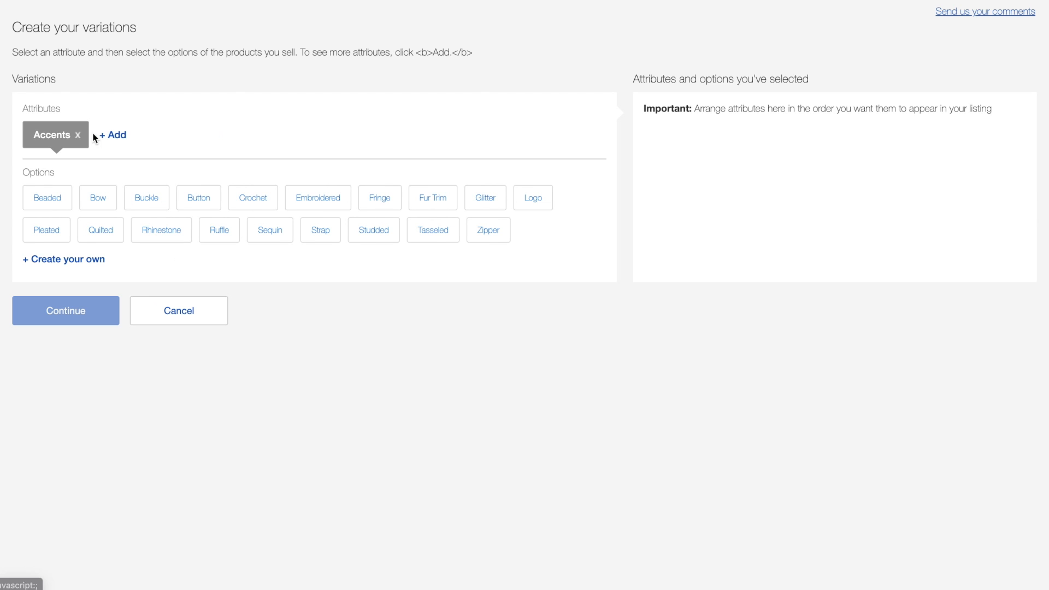
pyautogui.click(79, 135)
pyautogui.click(36, 127)
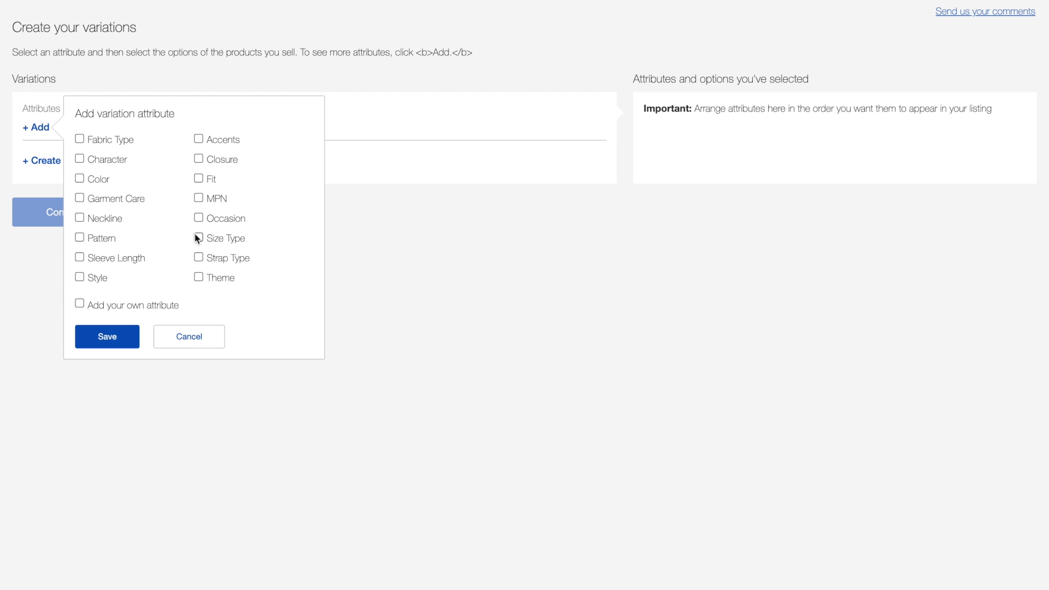
pyautogui.click(80, 303)
pyautogui.click(131, 357)
pyautogui.write('Siz')
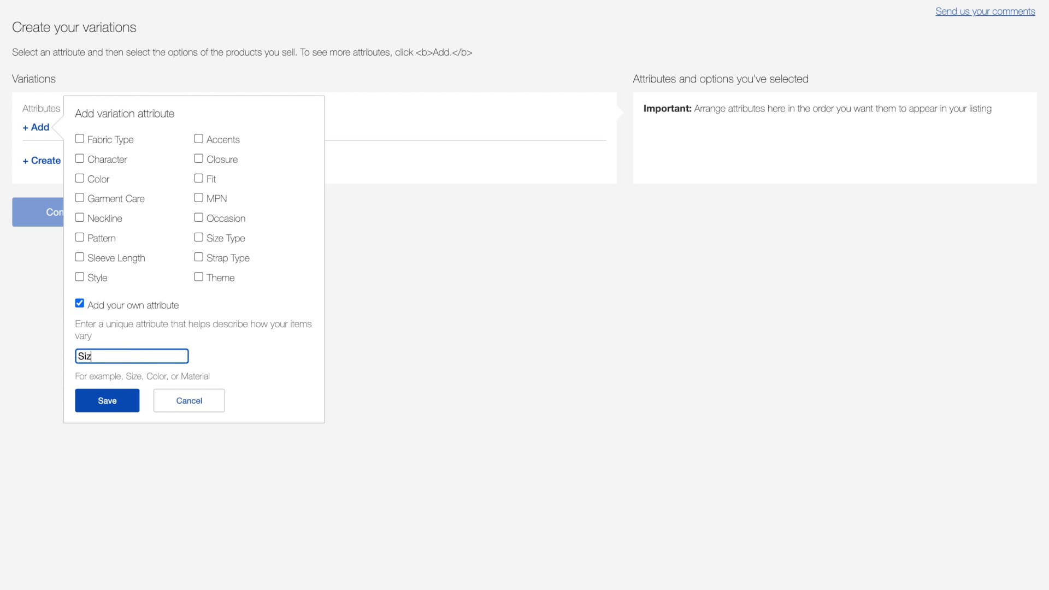
pyautogui.write('e')
pyautogui.click(107, 401)
pyautogui.tripleClick(131, 356)
pyautogui.write('T')
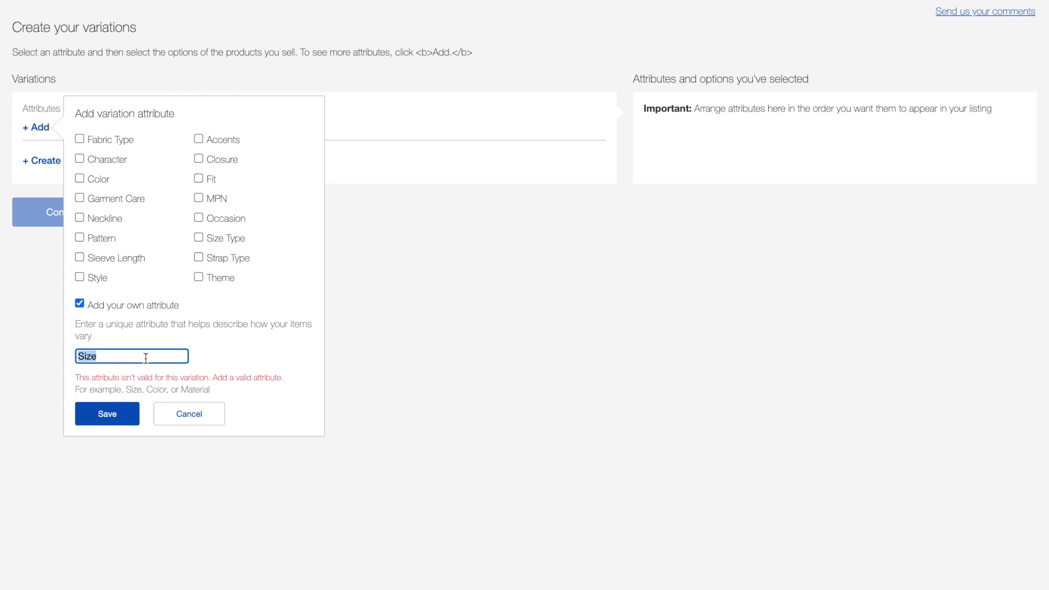
pyautogui.write('-Shirt')
pyautogui.click(107, 413)
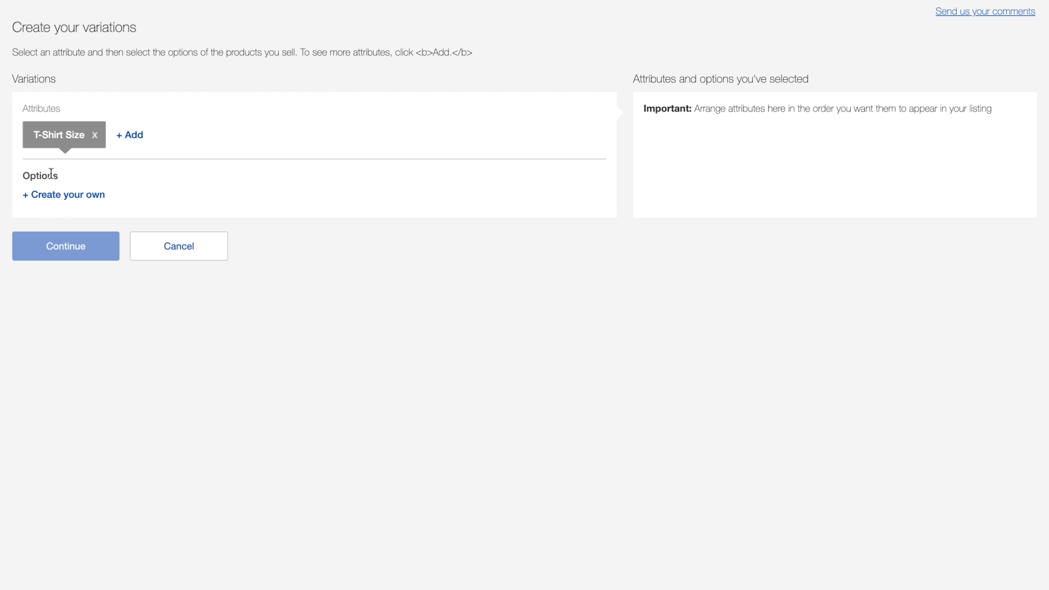
# Add the size options S, M, L, XL and 2XL and continue to variation photos.
pyautogui.click(87, 200)
pyautogui.write('S')
pyautogui.press('Return')
pyautogui.click(85, 234)
pyautogui.write('Mm')
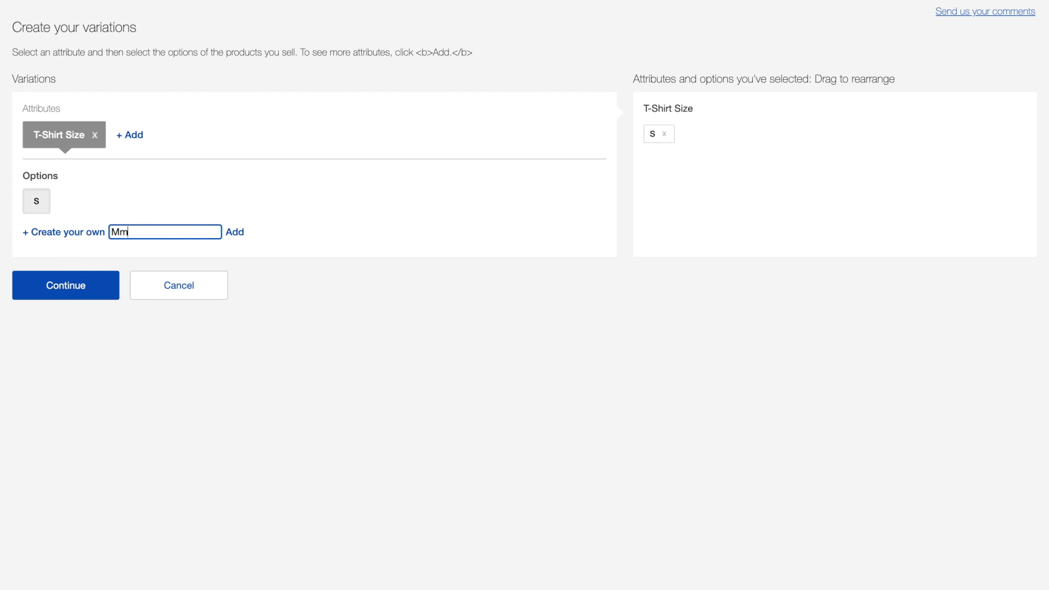
pyautogui.press('BackSpace')
pyautogui.click(235, 231)
pyautogui.click(99, 236)
pyautogui.write('L')
pyautogui.press('Return')
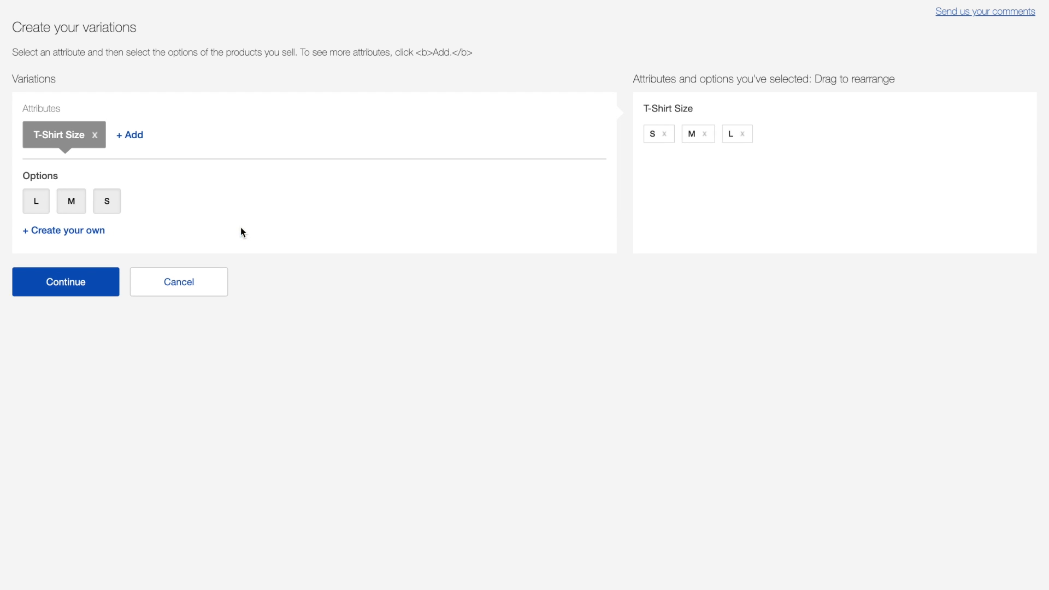
pyautogui.click(91, 231)
pyautogui.write('XL')
pyautogui.press('Return')
pyautogui.click(90, 230)
pyautogui.write('2XL')
pyautogui.press('Return')
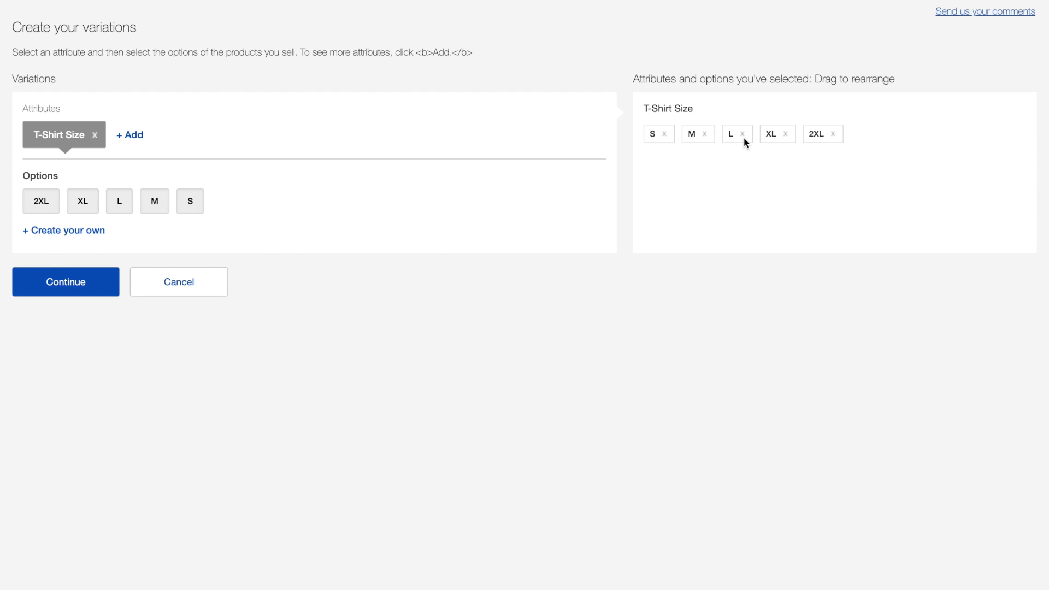
pyautogui.click(91, 281)
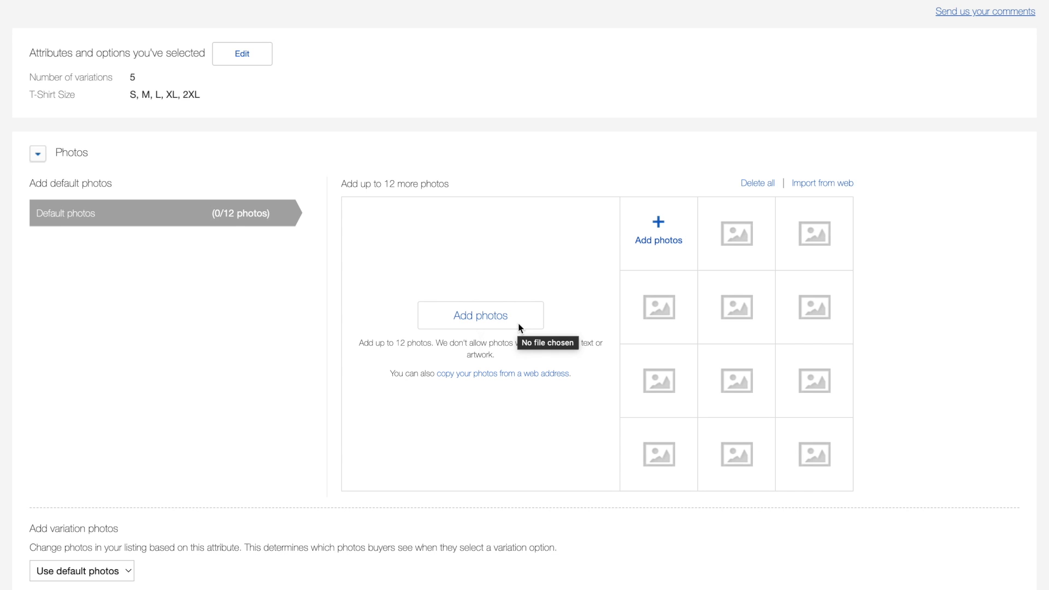
# Upload the default photos and move the plain T-shirt shot into the main photo slot.
pyautogui.click(474, 314)
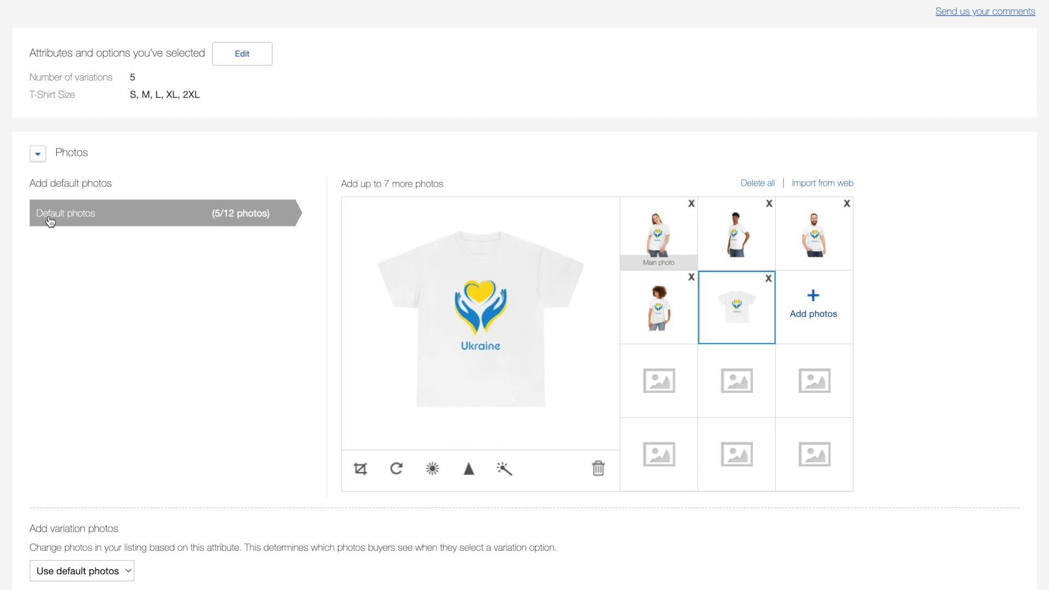
pyautogui.moveTo(736, 307)
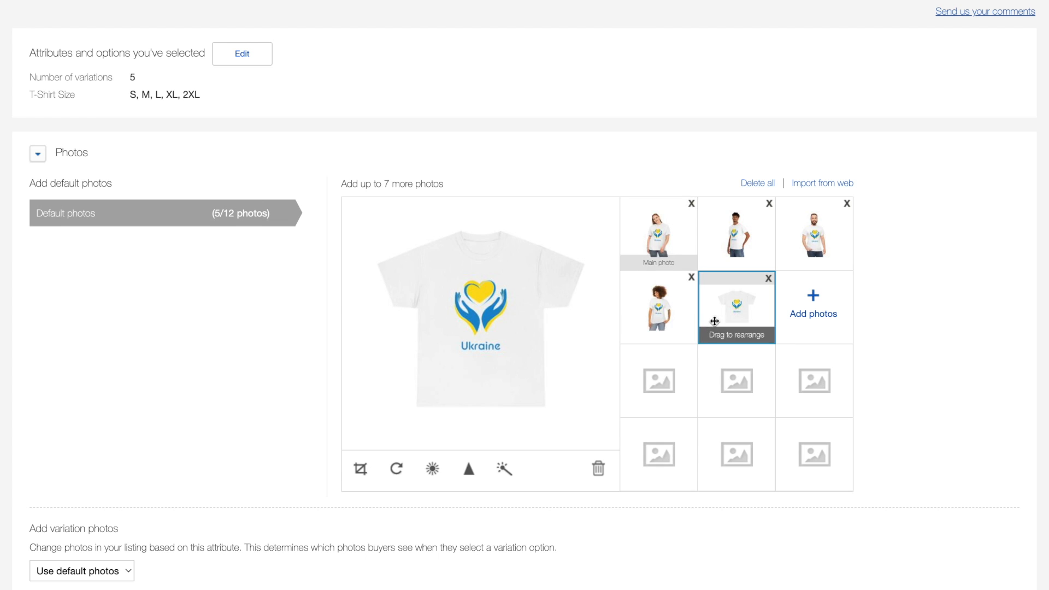
pyautogui.moveTo(725, 314); pyautogui.dragTo(658, 234)
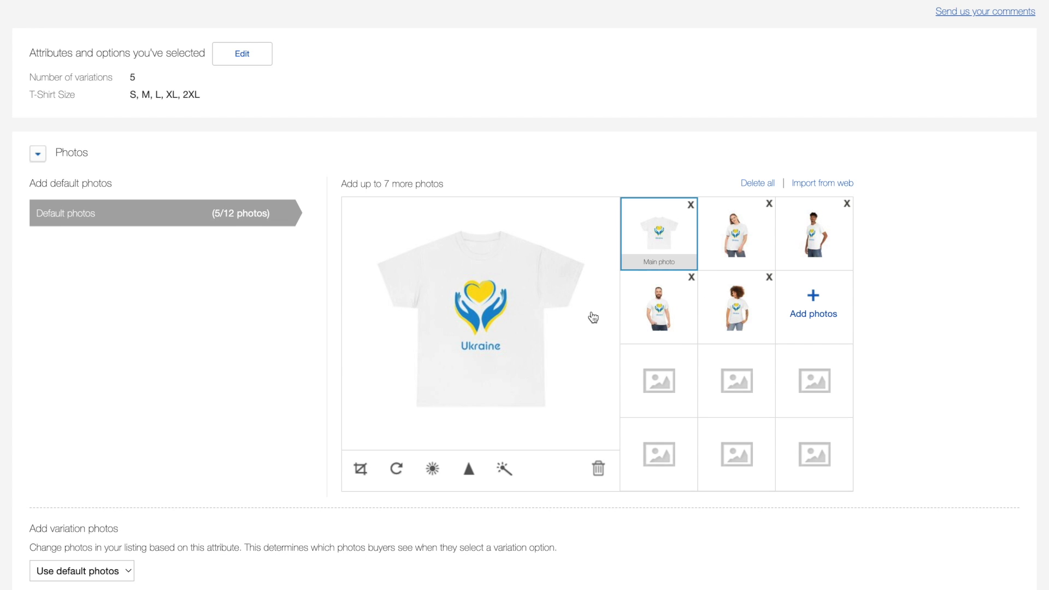
pyautogui.scroll(-10, 201, 361)
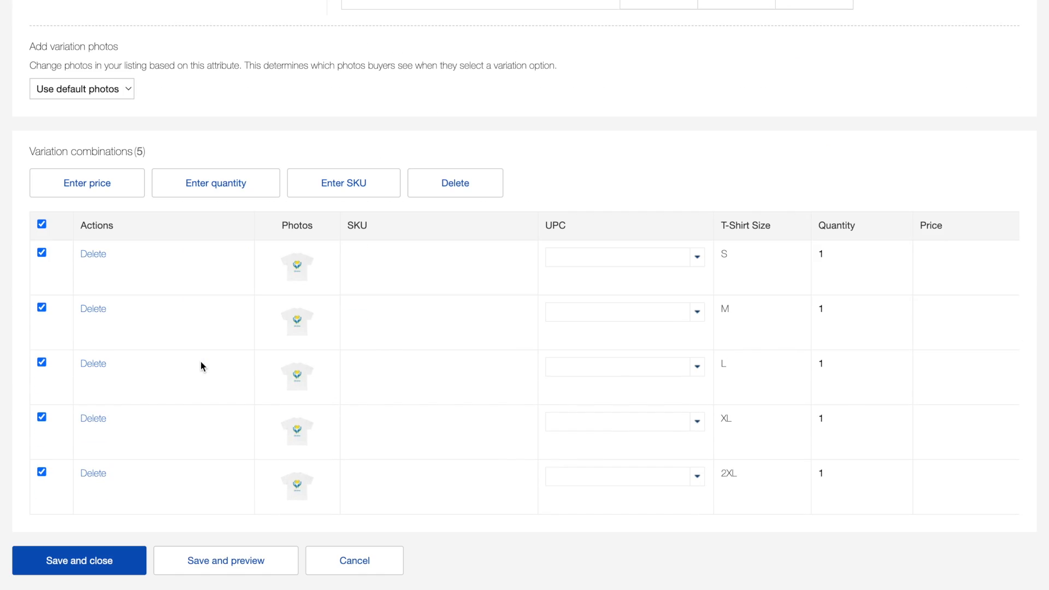
# Deselect the rows and paste an SKU into each of the five size variations.
pyautogui.click(42, 226)
pyautogui.click(385, 247)
pyautogui.hotkey('ctrl', 'v')
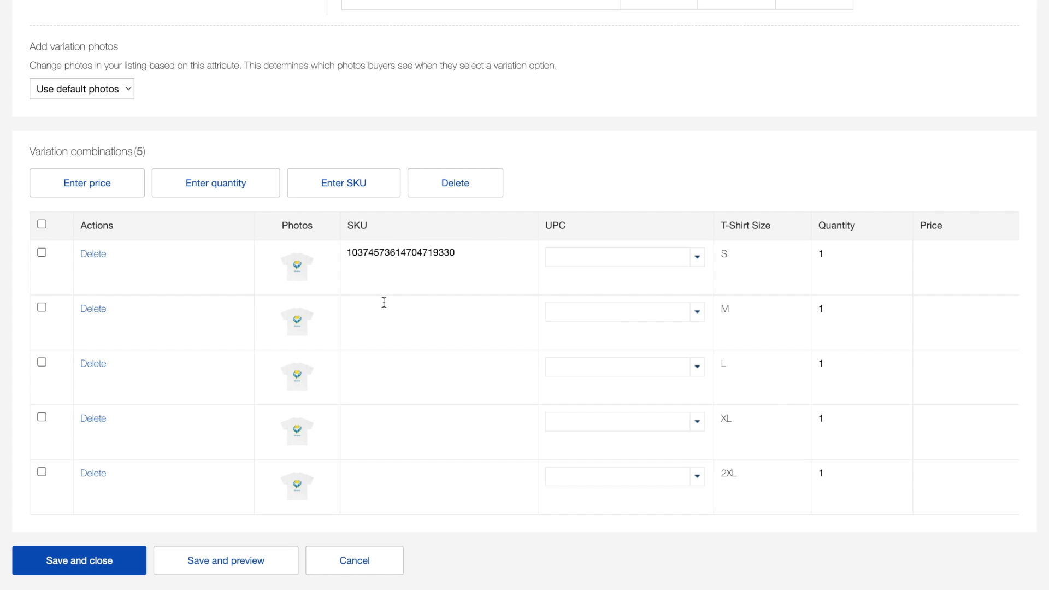
pyautogui.hotkey('ctrl', 'v')
pyautogui.click(401, 363)
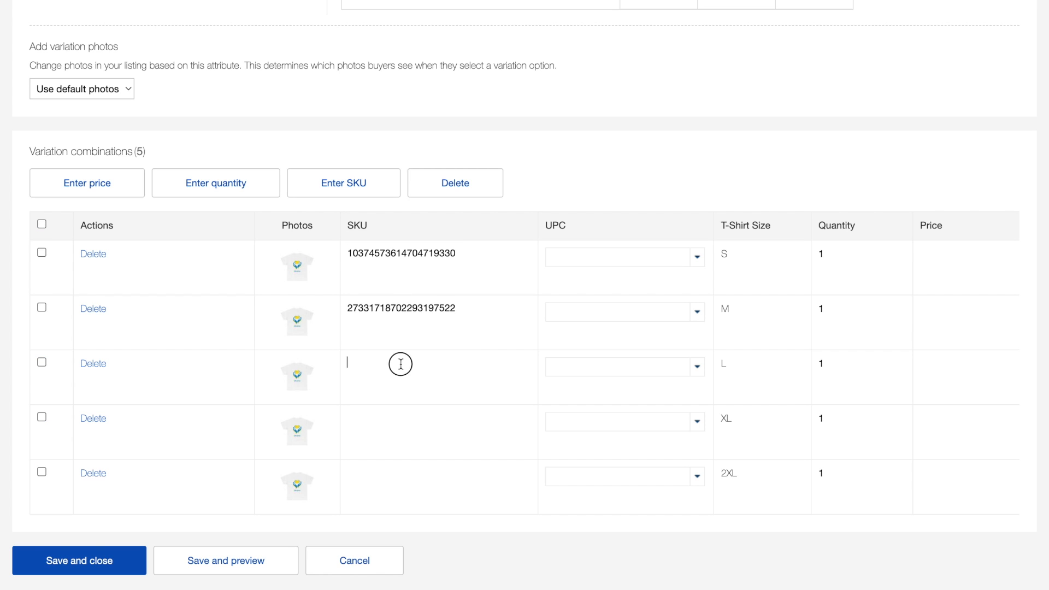
pyautogui.hotkey('ctrl', 'v')
pyautogui.click(390, 424)
pyautogui.hotkey('ctrl', 'v')
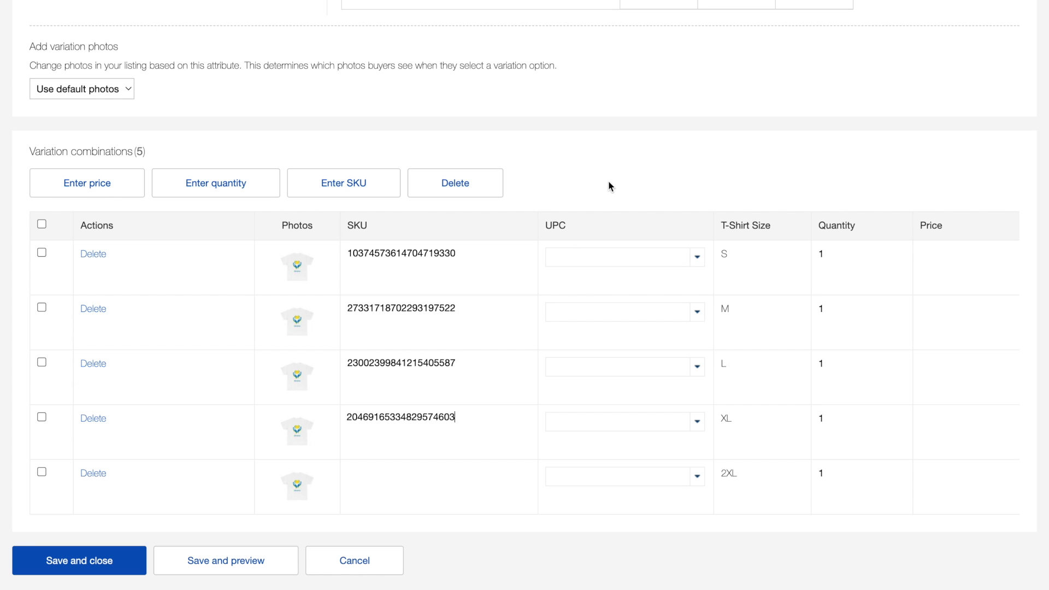
pyautogui.click(490, 472)
pyautogui.hotkey('ctrl', 'v')
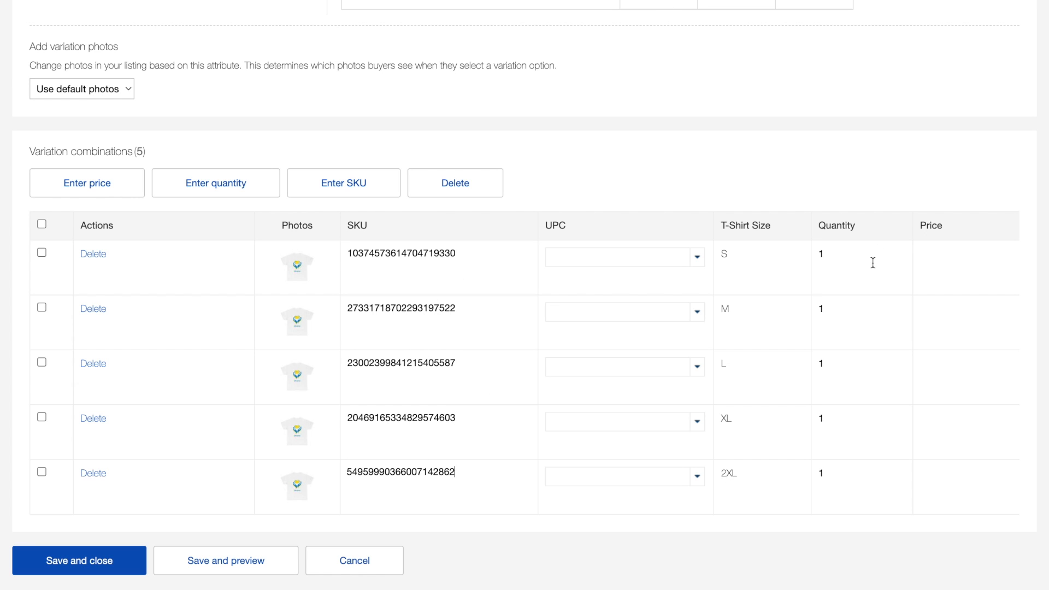
# Set the quantity to 2 for every size variation.
pyautogui.click(870, 256)
pyautogui.write('2')
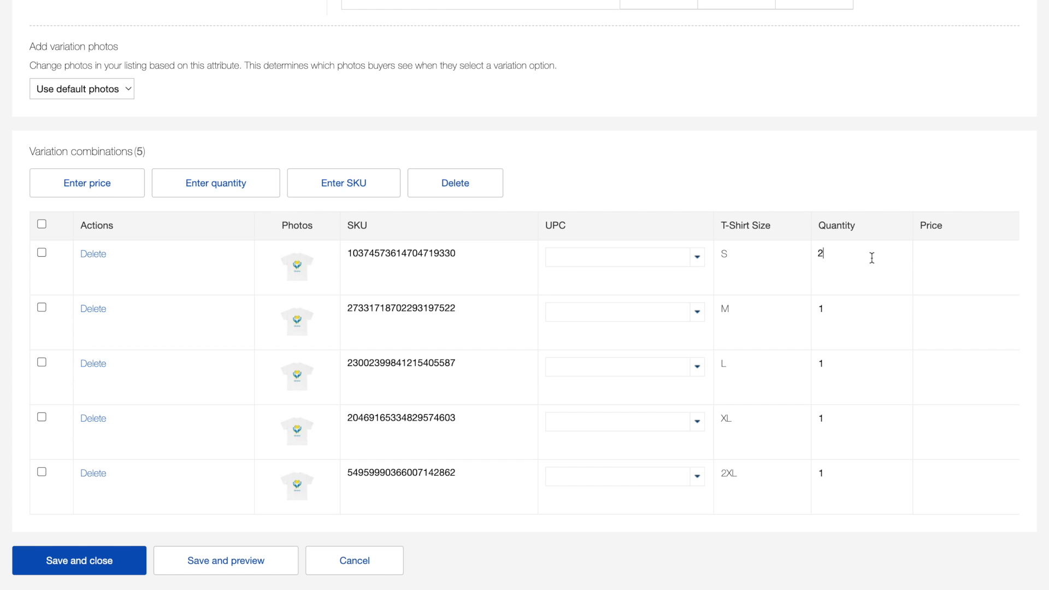
pyautogui.doubleClick(875, 311)
pyautogui.write('2')
pyautogui.doubleClick(877, 365)
pyautogui.write('2')
pyautogui.doubleClick(845, 472)
pyautogui.write('2')
# Price all five sizes at 25.99 and save the variations back to the listing.
pyautogui.click(949, 262)
pyautogui.write('25.99')
pyautogui.doubleClick(933, 253)
pyautogui.hotkey('ctrl', 'c')
pyautogui.click(963, 310)
pyautogui.hotkey('ctrl', 'v')
pyautogui.click(963, 365)
pyautogui.hotkey('ctrl', 'v')
pyautogui.click(936, 489)
pyautogui.hotkey('ctrl', 'v')
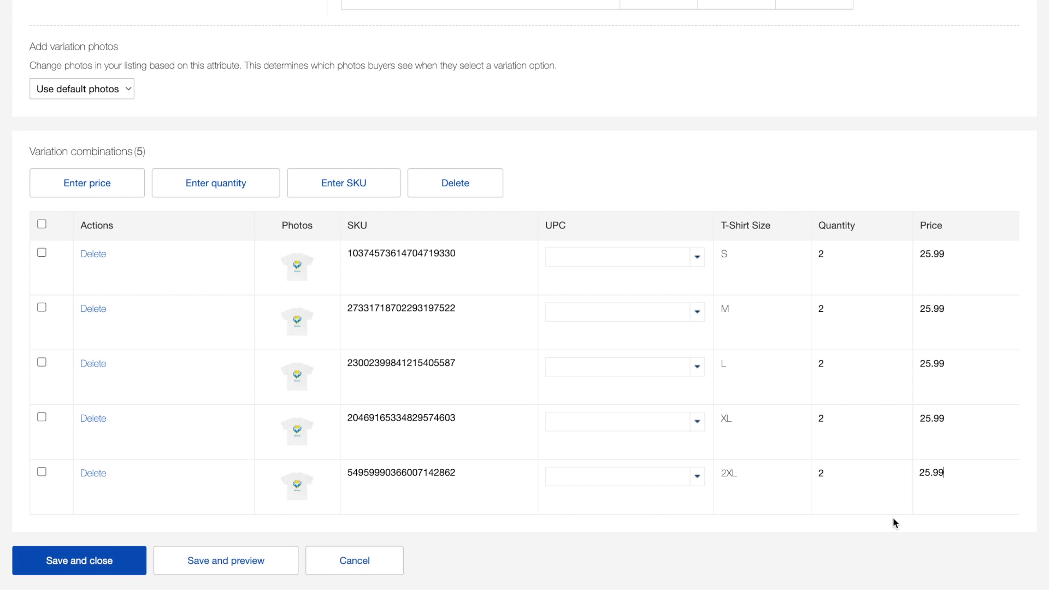
pyautogui.click(56, 560)
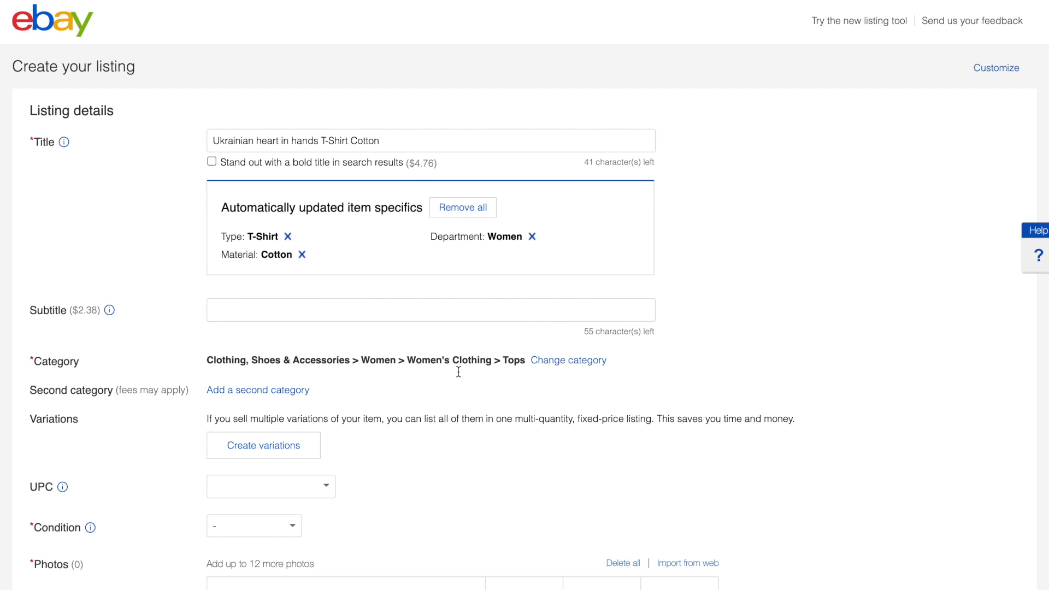
# Choose New with tags as the item condition.
pyautogui.click(254, 492)
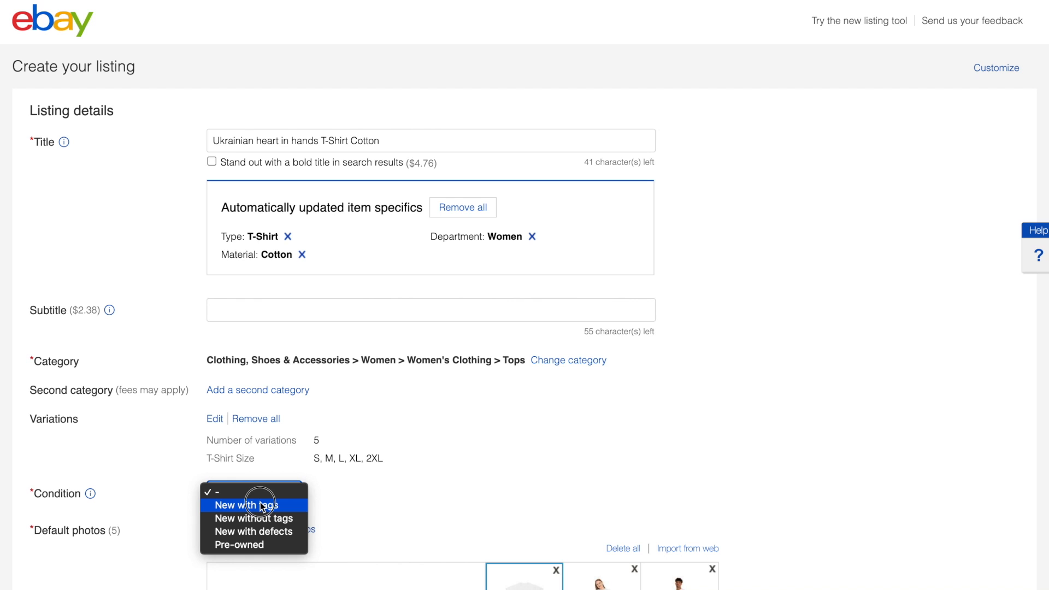
pyautogui.click(259, 505)
pyautogui.scroll(-2, 411, 480)
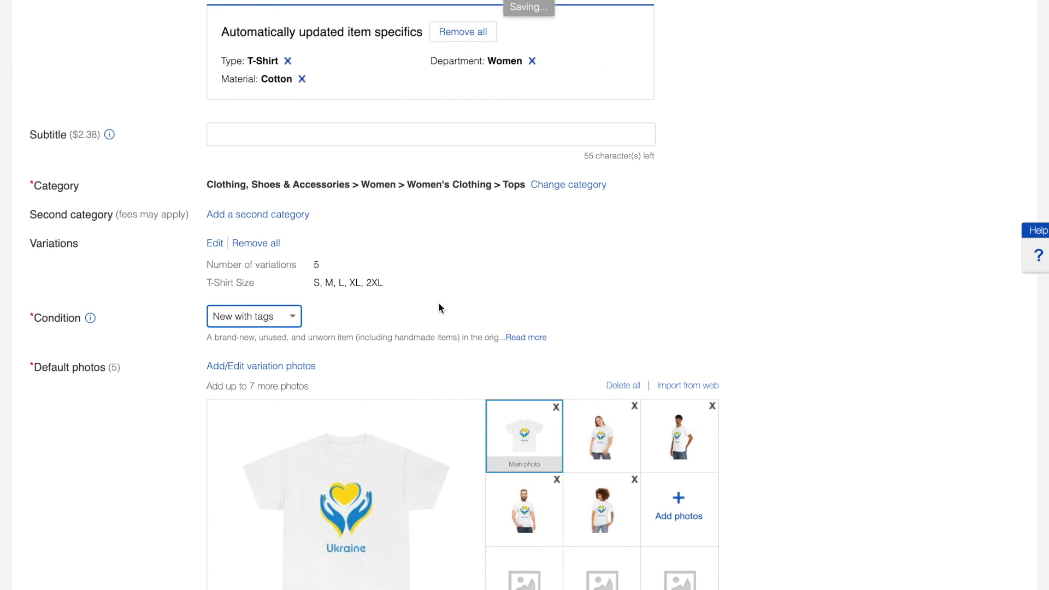
pyautogui.scroll(-5, 439, 303)
pyautogui.scroll(-2, 439, 303)
pyautogui.scroll(-2, 400, 473)
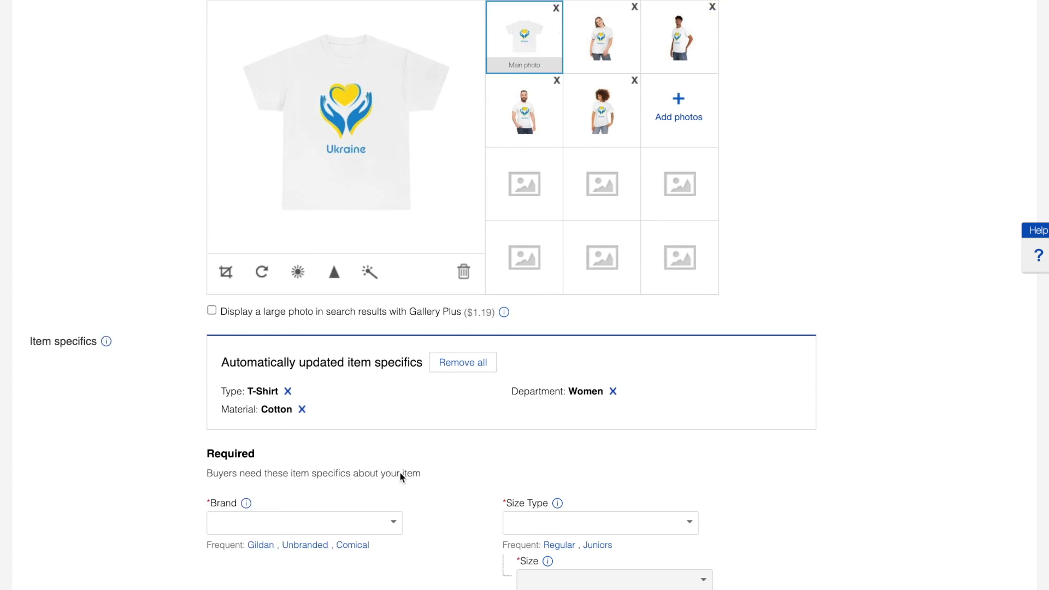
pyautogui.scroll(-1, 400, 472)
# Enter brand Printify, size type Regular and size 'See variation' in the item specifics.
pyautogui.click(385, 520)
pyautogui.write('Printify')
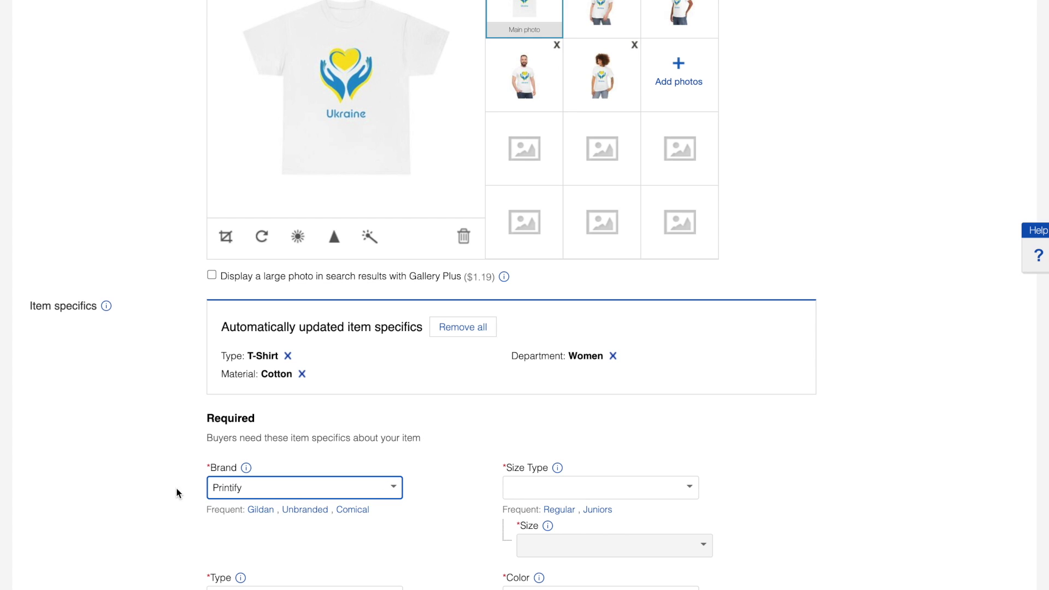
pyautogui.click(162, 478)
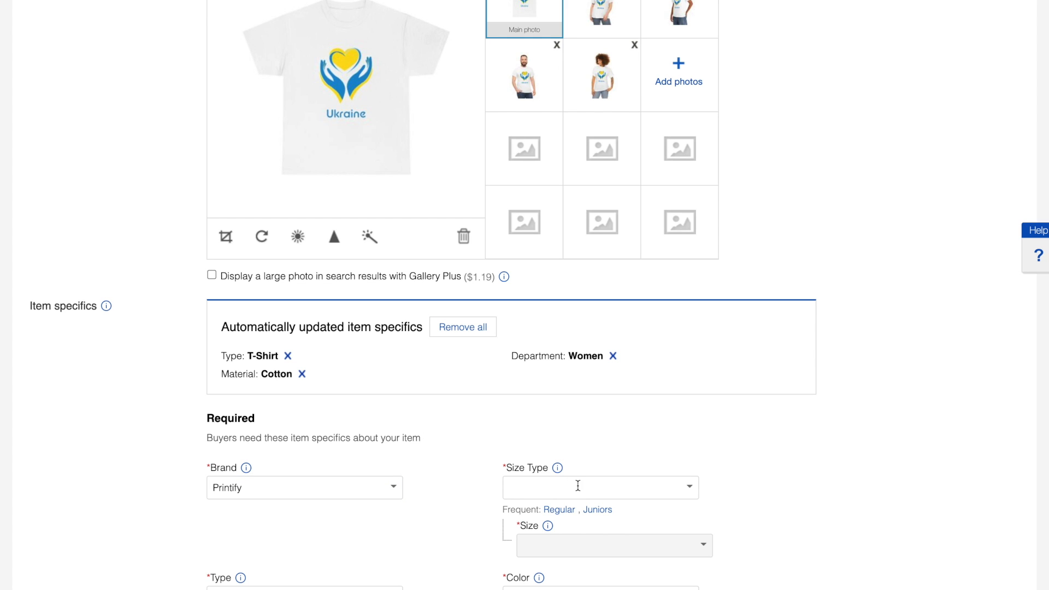
pyautogui.click(559, 510)
pyautogui.scroll(-3, 721, 514)
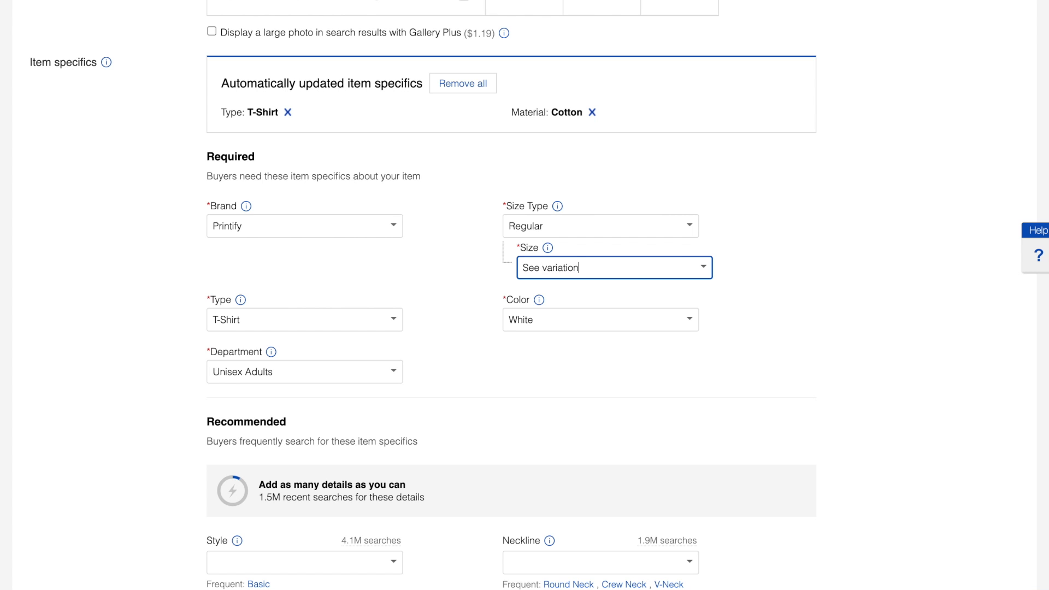
pyautogui.click(709, 294)
pyautogui.scroll(-3, 549, 410)
pyautogui.scroll(-5, 355, 330)
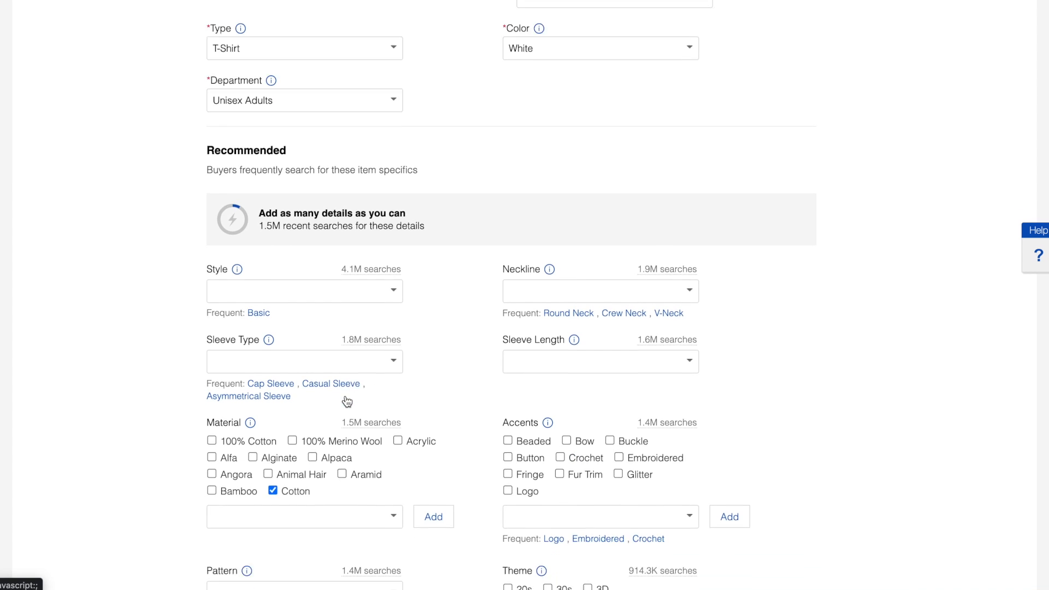
pyautogui.scroll(-5, 374, 426)
pyautogui.scroll(-5, 374, 426)
pyautogui.scroll(-5, 374, 426)
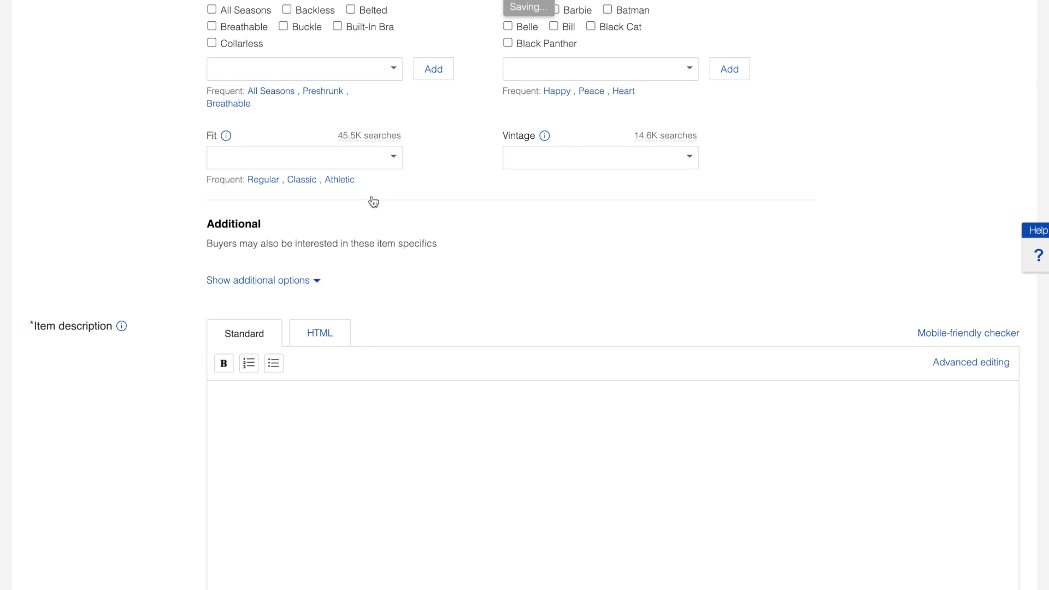
# Paste the full product description and tick Domestic returns accepted.
pyautogui.click(340, 403)
pyautogui.hotkey('ctrl', 'v')
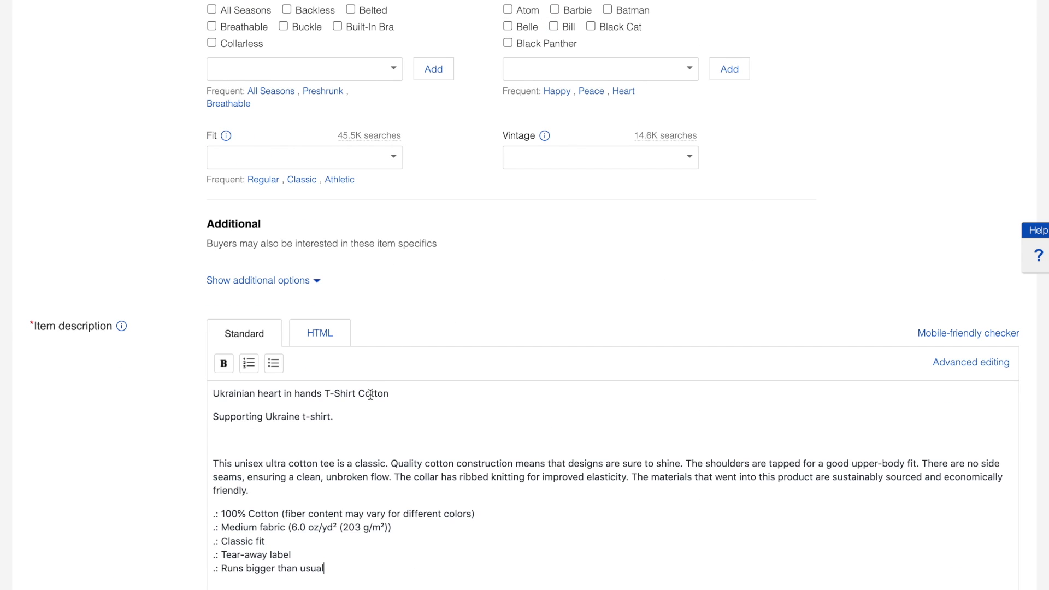
pyautogui.scroll(-2, 193, 435)
pyautogui.scroll(-4, 193, 435)
pyautogui.scroll(-3, 193, 435)
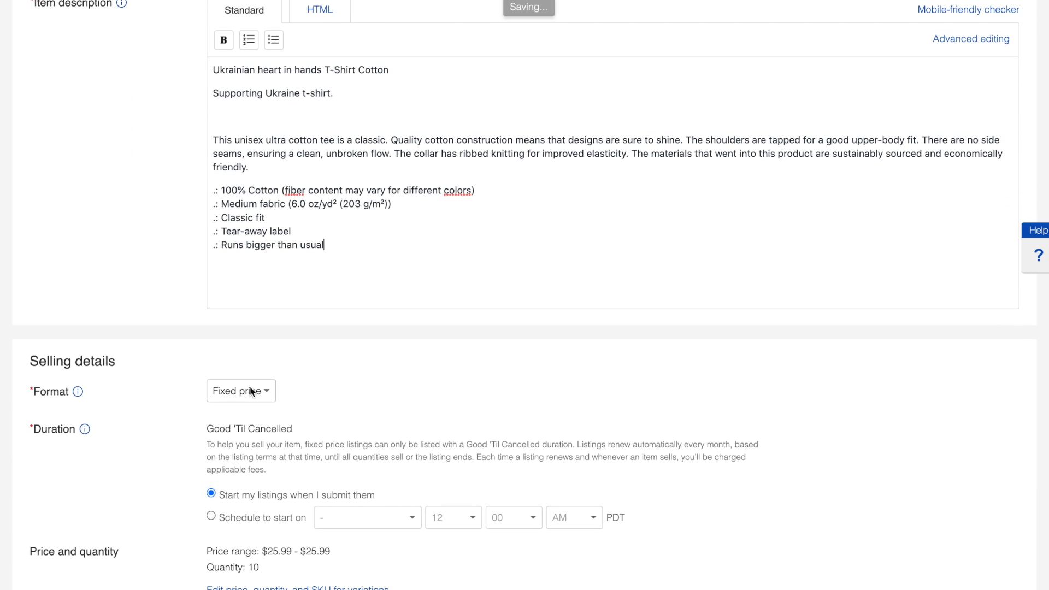
pyautogui.scroll(-2, 353, 515)
pyautogui.scroll(-1, 346, 431)
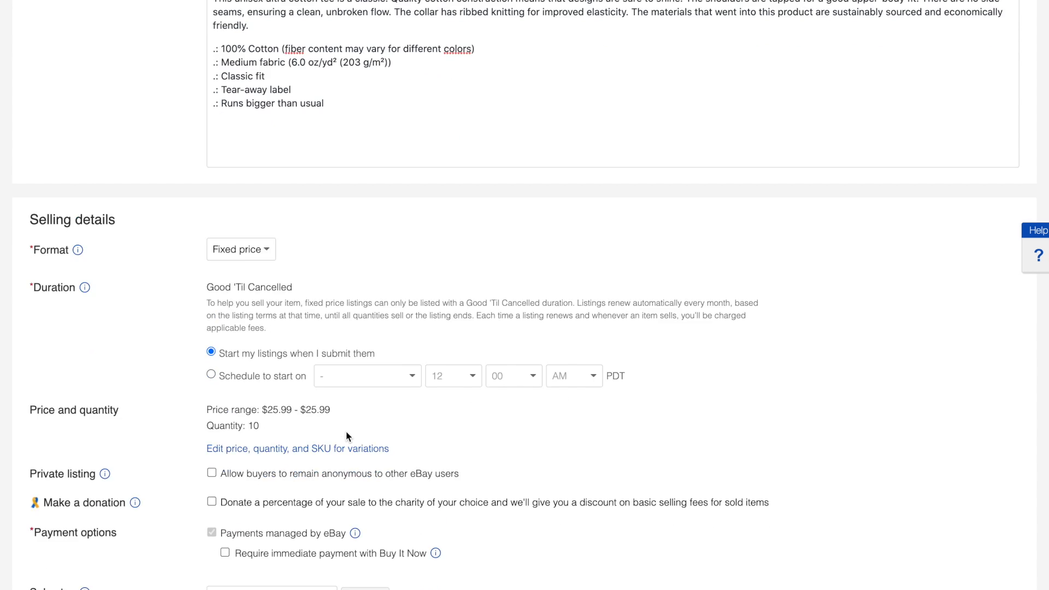
pyautogui.scroll(-1, 347, 432)
pyautogui.scroll(-2, 343, 472)
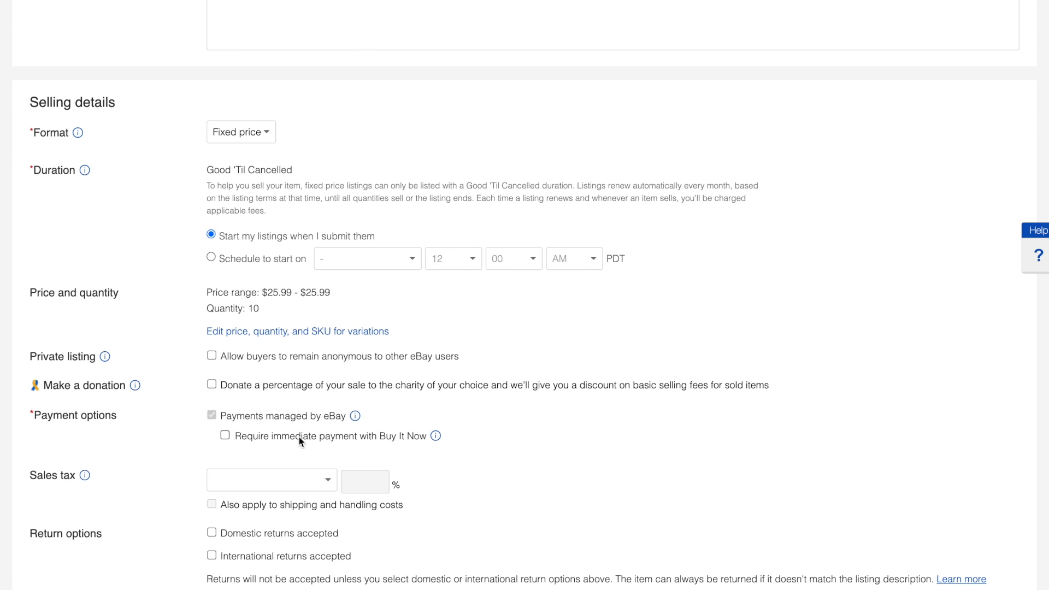
pyautogui.scroll(-2, 356, 481)
pyautogui.scroll(-2, 358, 435)
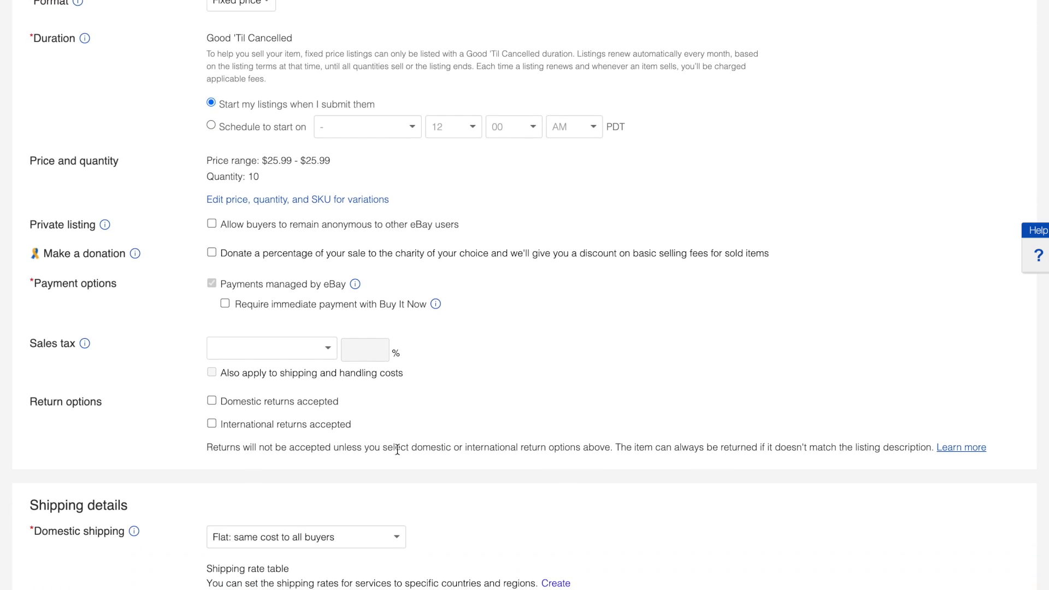
pyautogui.scroll(-2, 357, 427)
pyautogui.click(286, 316)
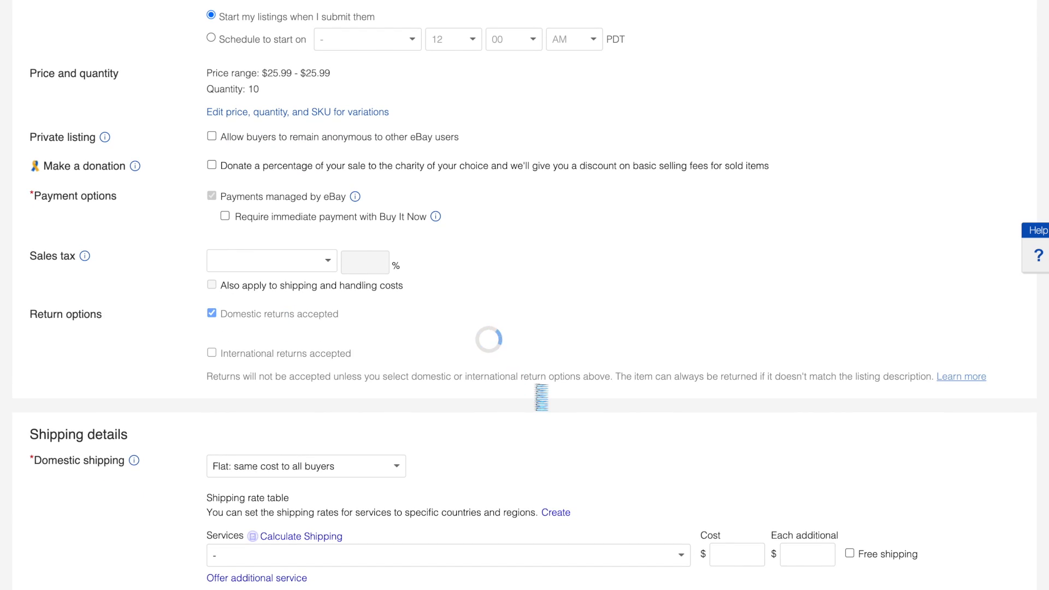
pyautogui.scroll(-2, 378, 430)
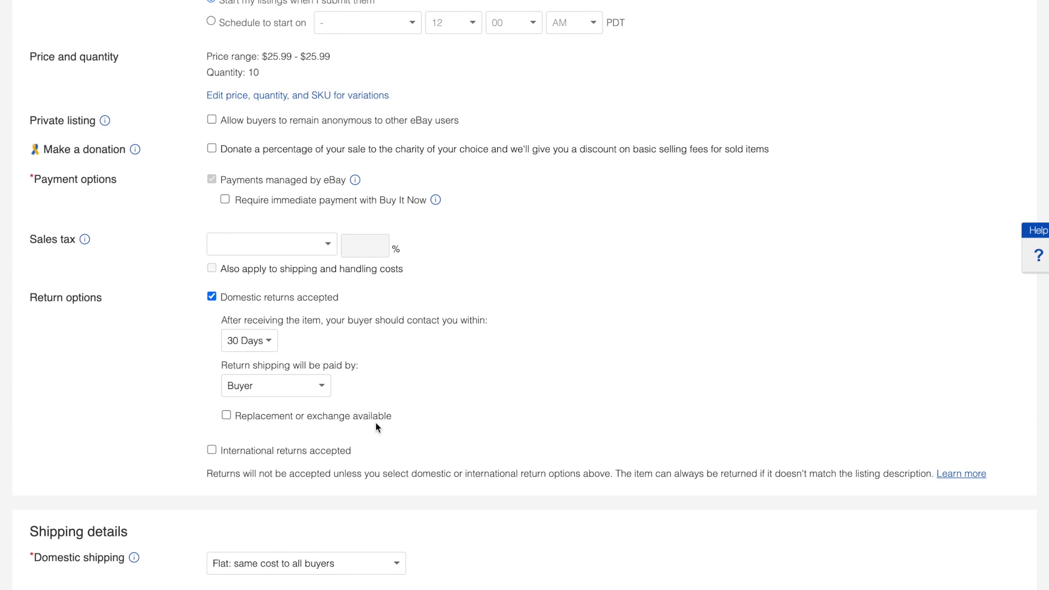
pyautogui.scroll(-2, 376, 416)
pyautogui.scroll(-2, 370, 416)
# Set FedEx Ground Economy shipping at $3 plus $1 each additional with 3-business-day handling, then preview.
pyautogui.click(342, 392)
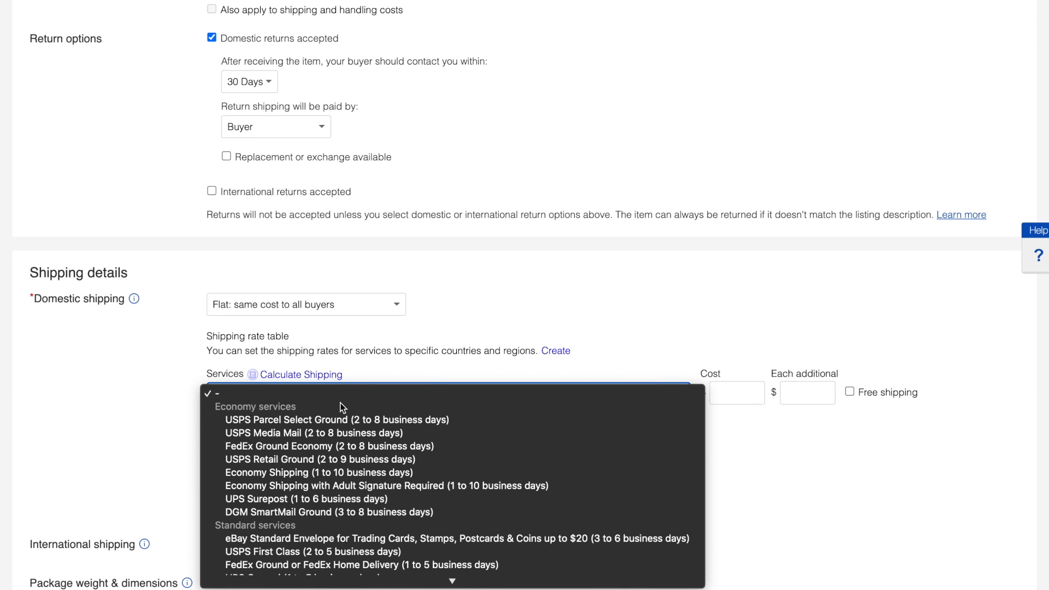
pyautogui.click(330, 446)
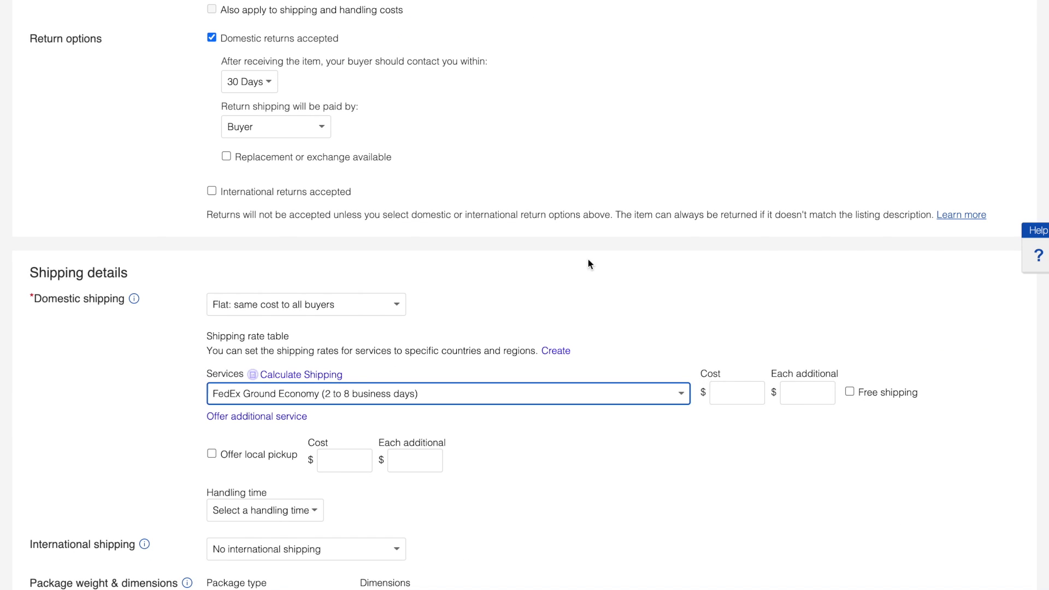
pyautogui.click(745, 397)
pyautogui.write('3')
pyautogui.click(807, 393)
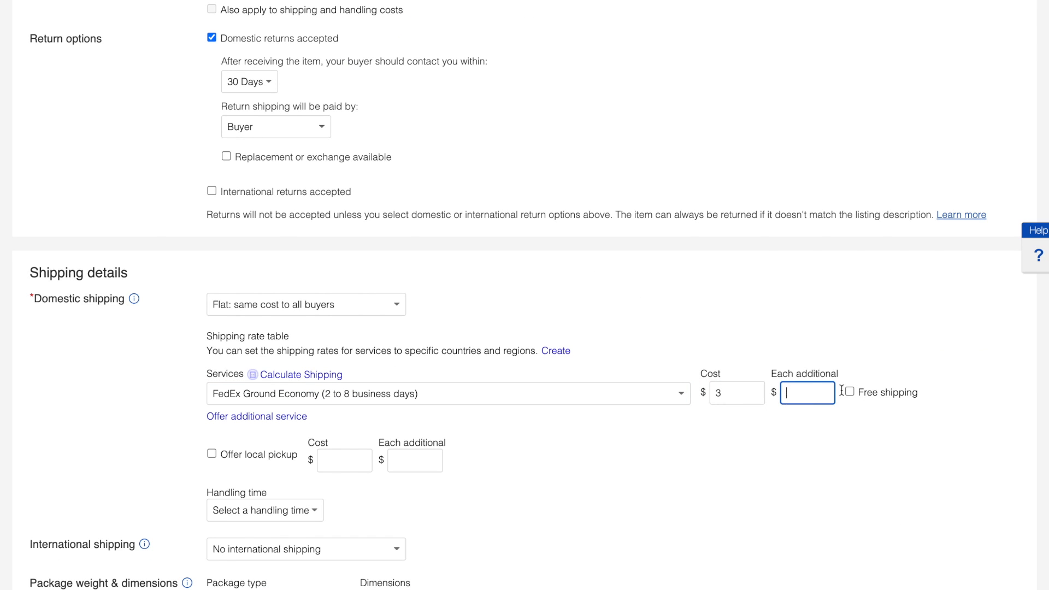
pyautogui.write('1')
pyautogui.scroll(-2, 228, 462)
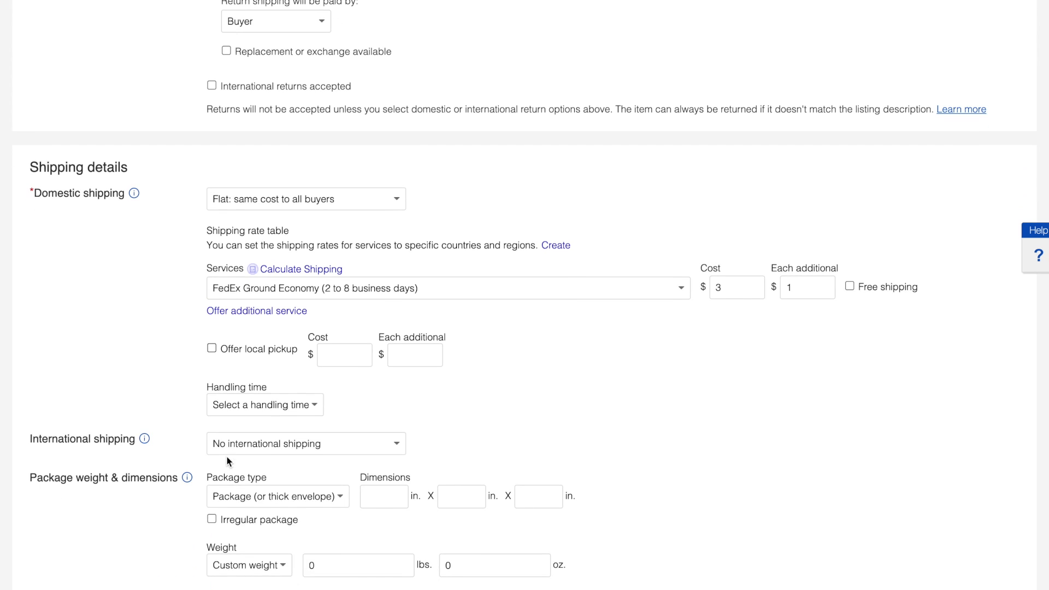
pyautogui.click(262, 404)
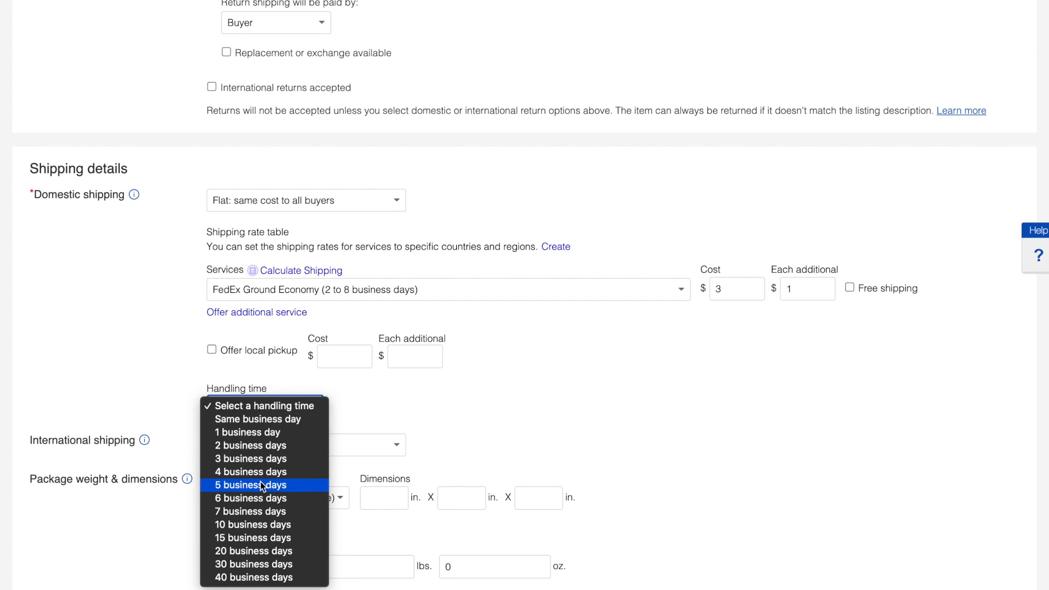
pyautogui.click(250, 457)
pyautogui.scroll(-2, 465, 452)
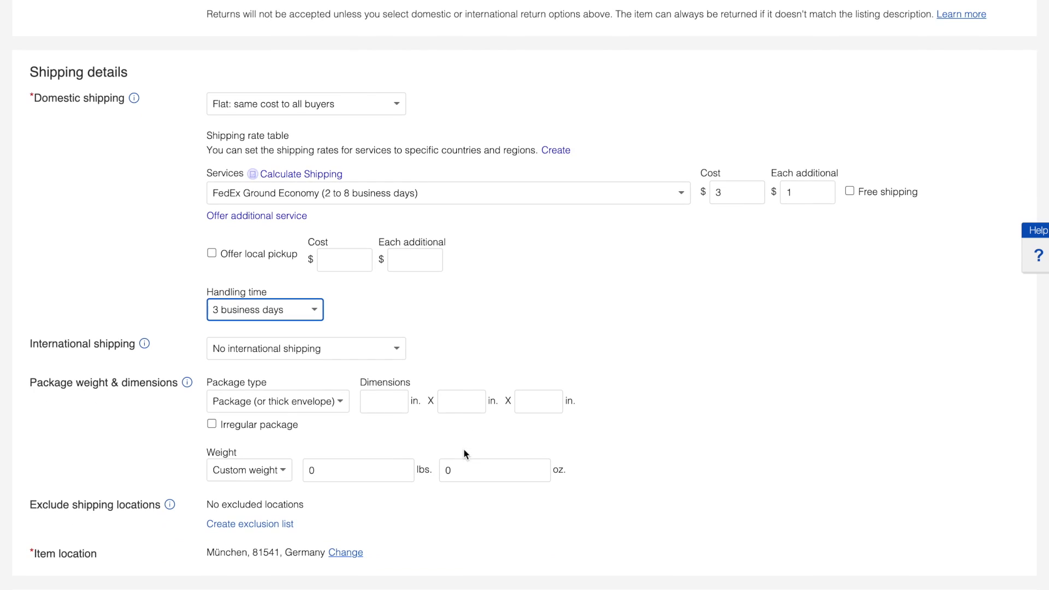
pyautogui.scroll(-2, 295, 329)
pyautogui.scroll(-1, 492, 459)
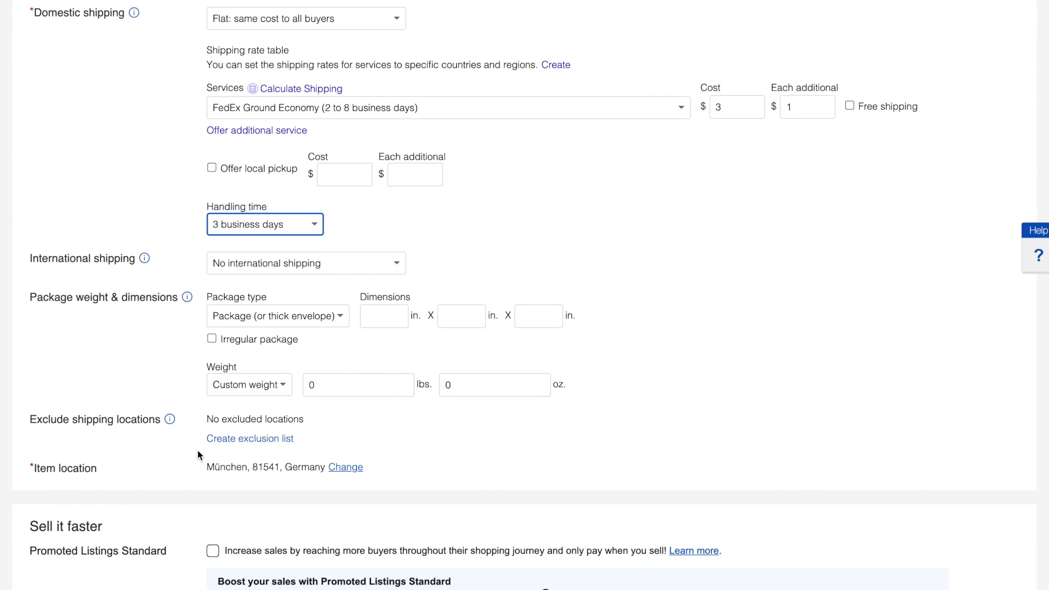
pyautogui.scroll(-2, 197, 451)
pyautogui.scroll(-2, 402, 361)
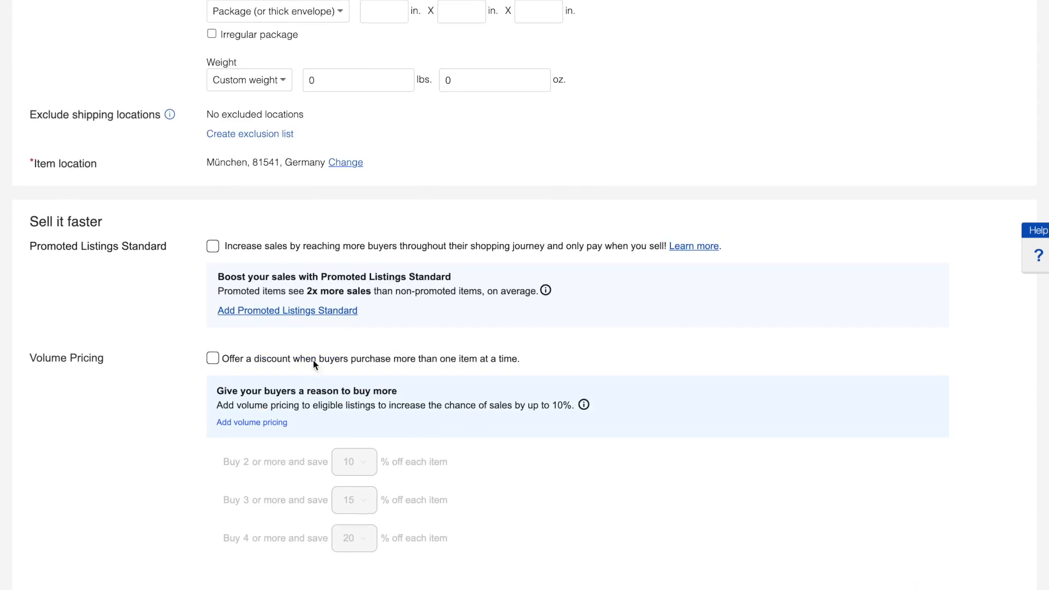
pyautogui.scroll(-3, 313, 360)
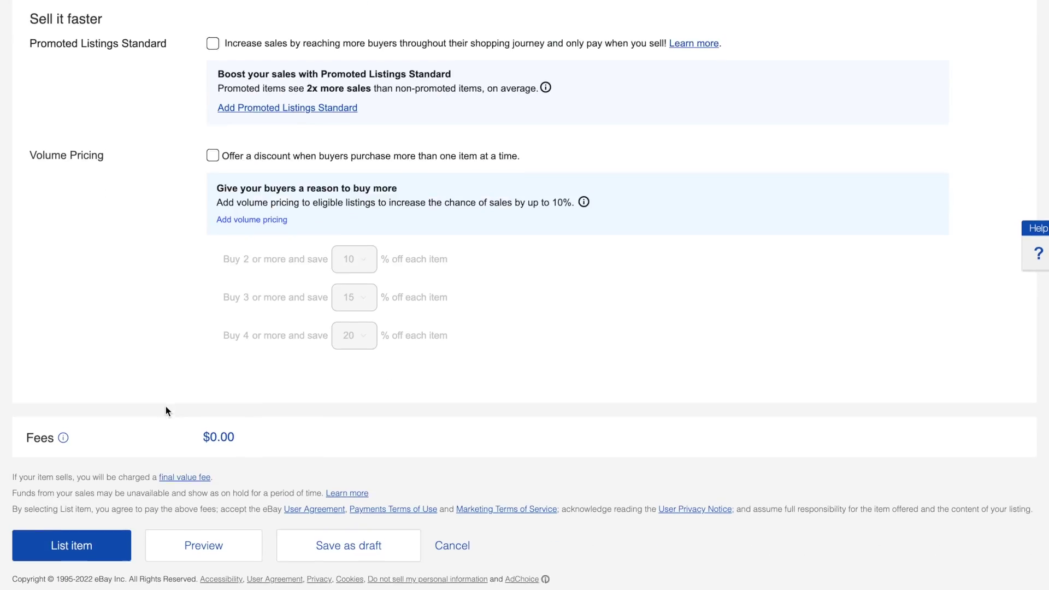
pyautogui.click(208, 551)
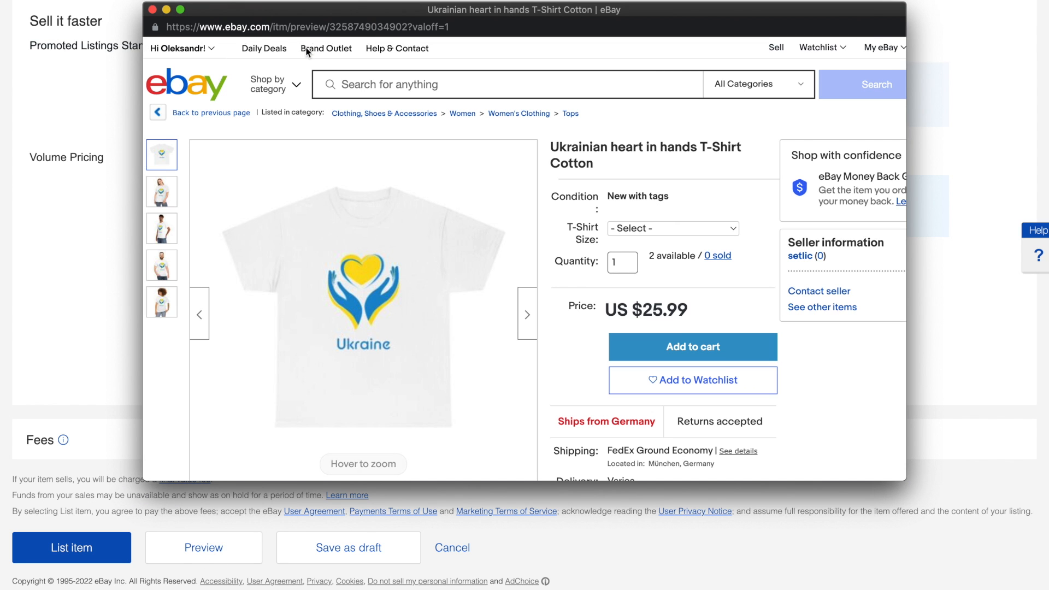
# Close the buyer-view preview and submit the Ukrainian heart T-shirt listing.
pyautogui.click(153, 11)
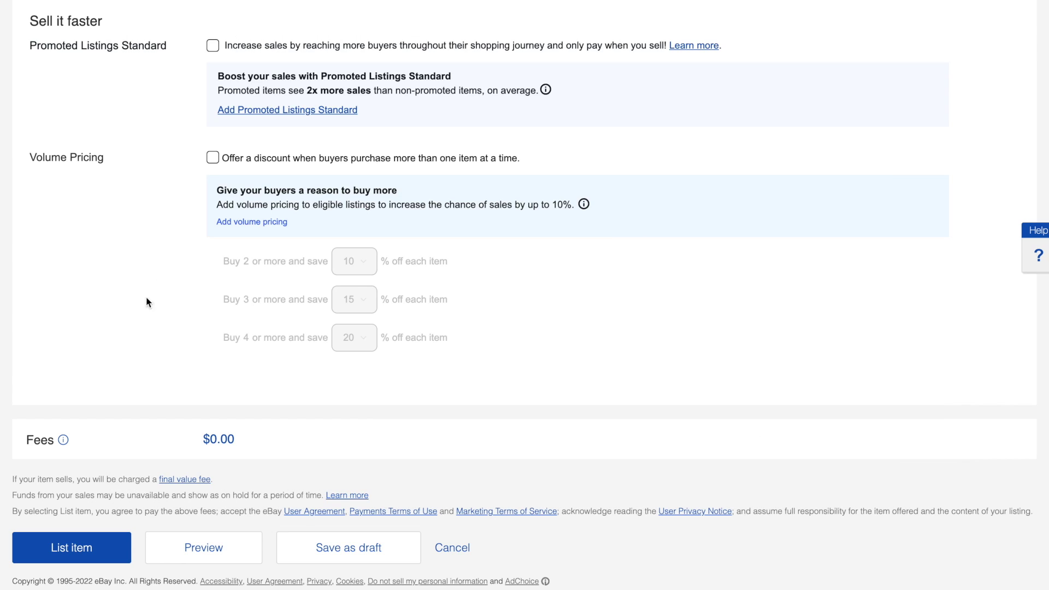
pyautogui.click(96, 540)
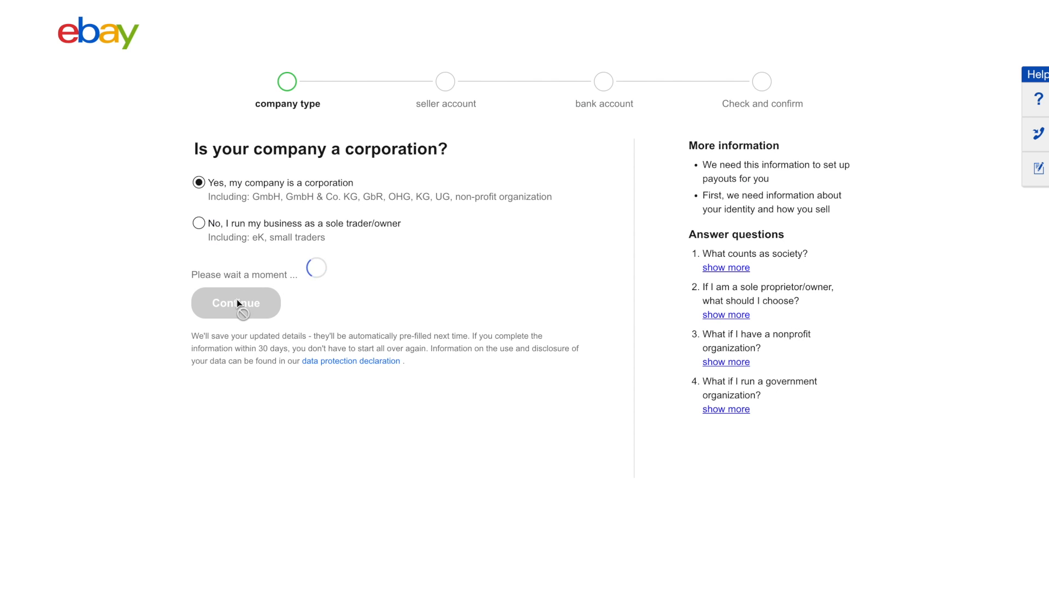
# Register as a corporation, review the company name, and mark the primary contact as Managing Director.
pyautogui.click(246, 313)
pyautogui.click(253, 533)
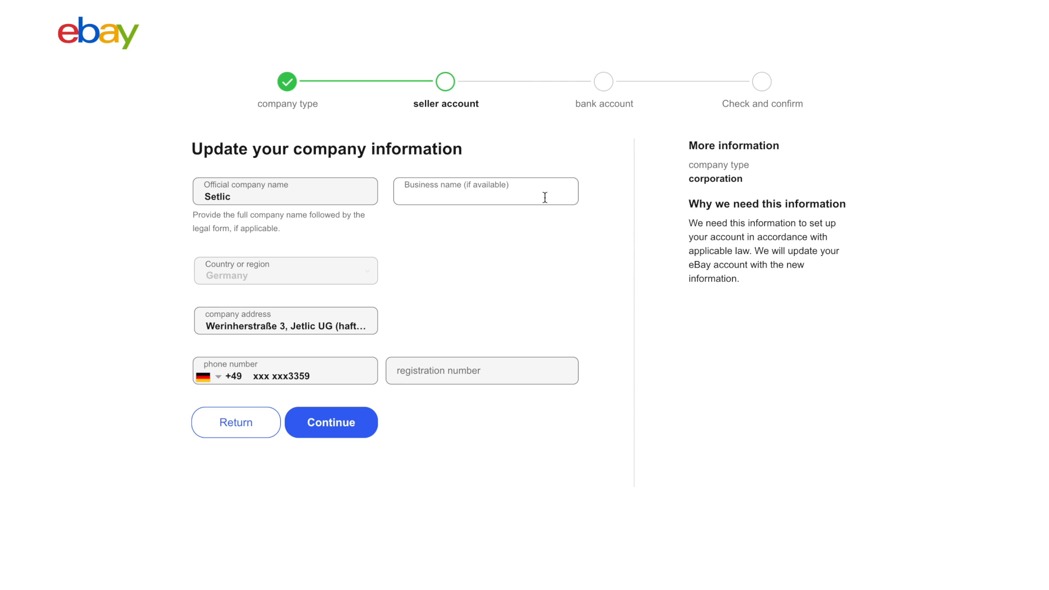
pyautogui.doubleClick(362, 197)
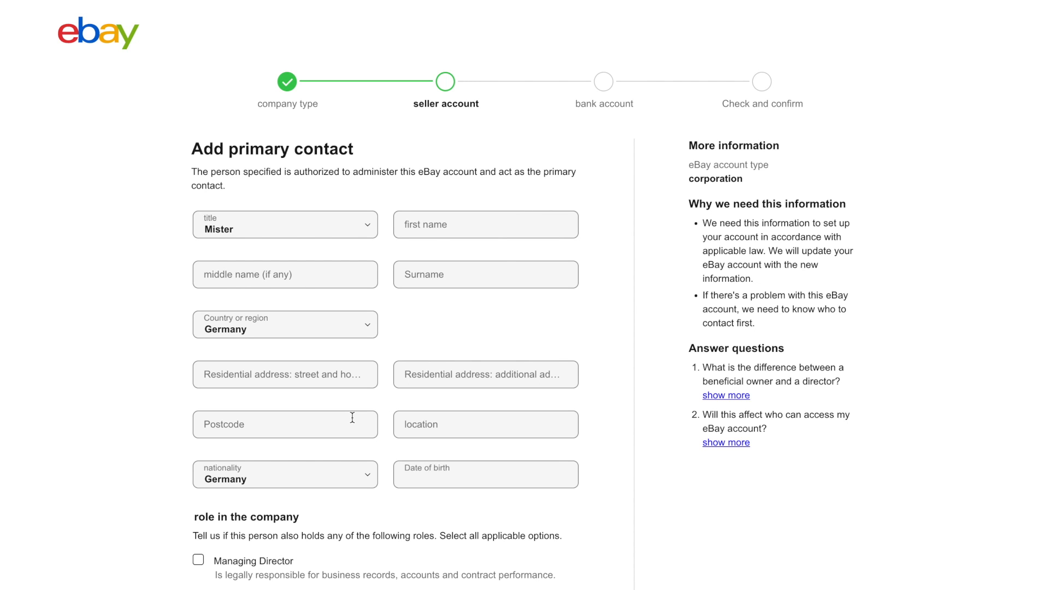
pyautogui.scroll(-2, 360, 295)
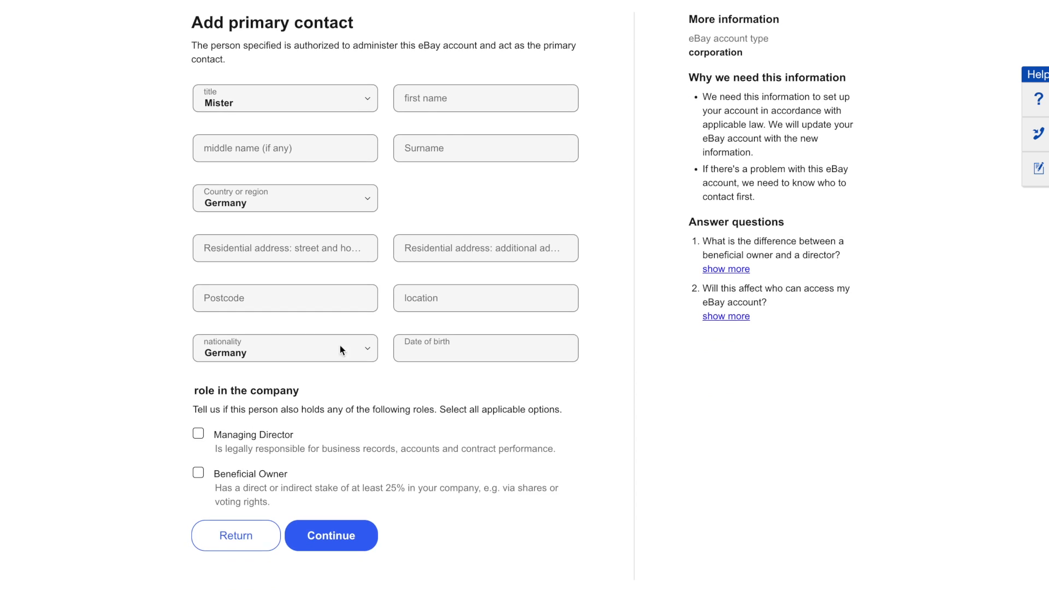
pyautogui.scroll(-1, 340, 345)
pyautogui.click(265, 411)
pyautogui.scroll(2, 266, 410)
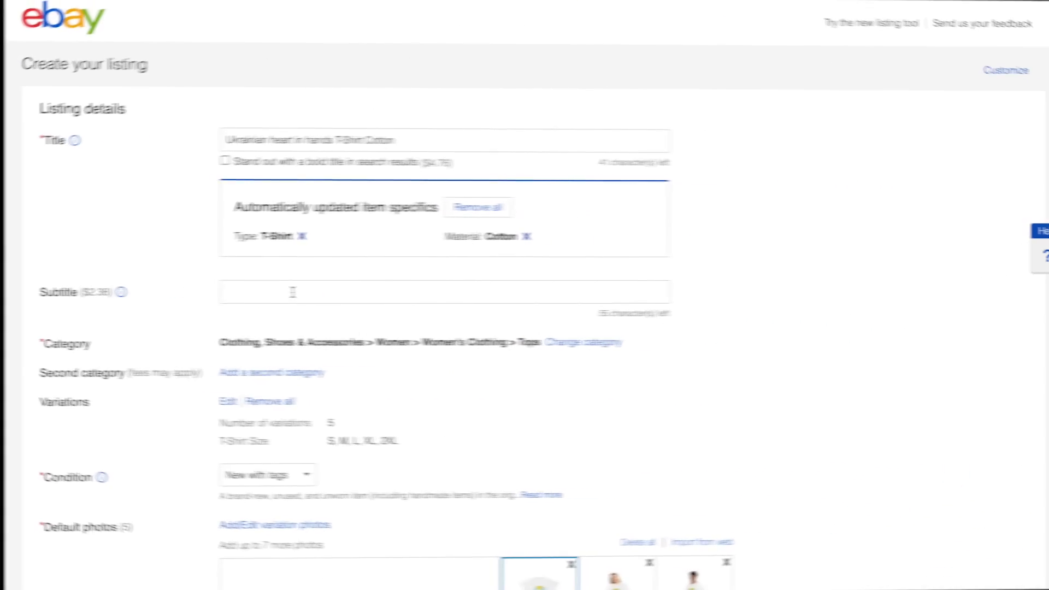
pyautogui.scroll(-15, 277, 291)
pyautogui.scroll(-15, 279, 291)
pyautogui.scroll(-15, 278, 291)
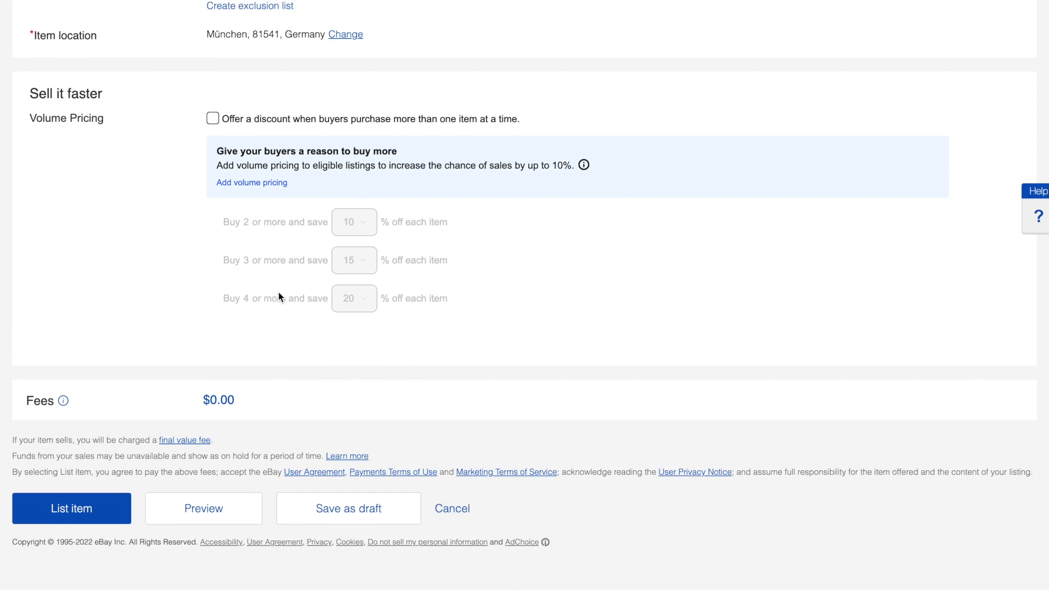
pyautogui.scroll(1, 279, 296)
# Publish the T-shirt listing and view its live item page at US $25.99.
pyautogui.click(109, 543)
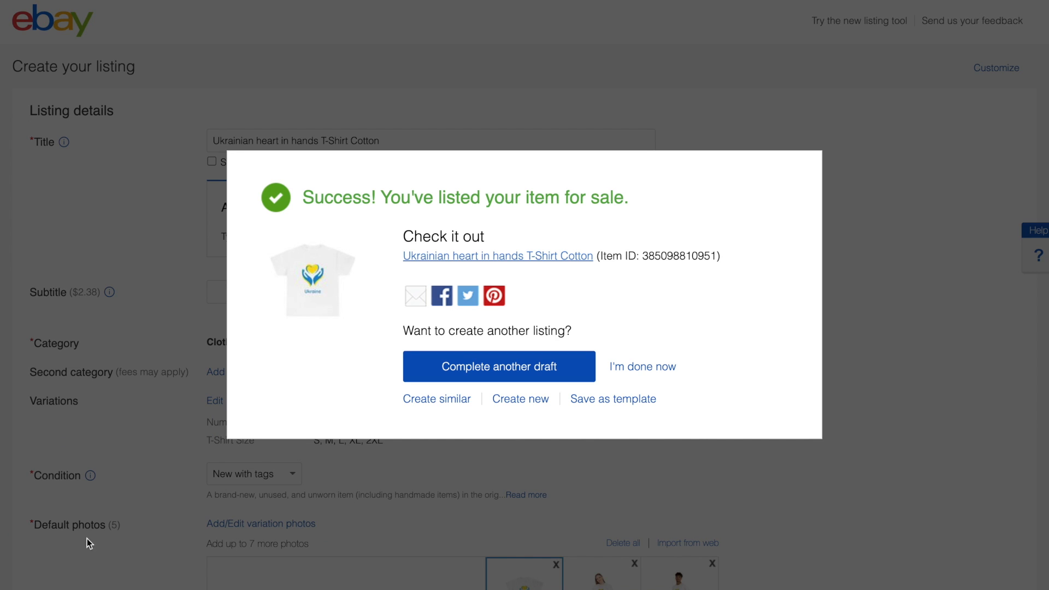
pyautogui.click(495, 262)
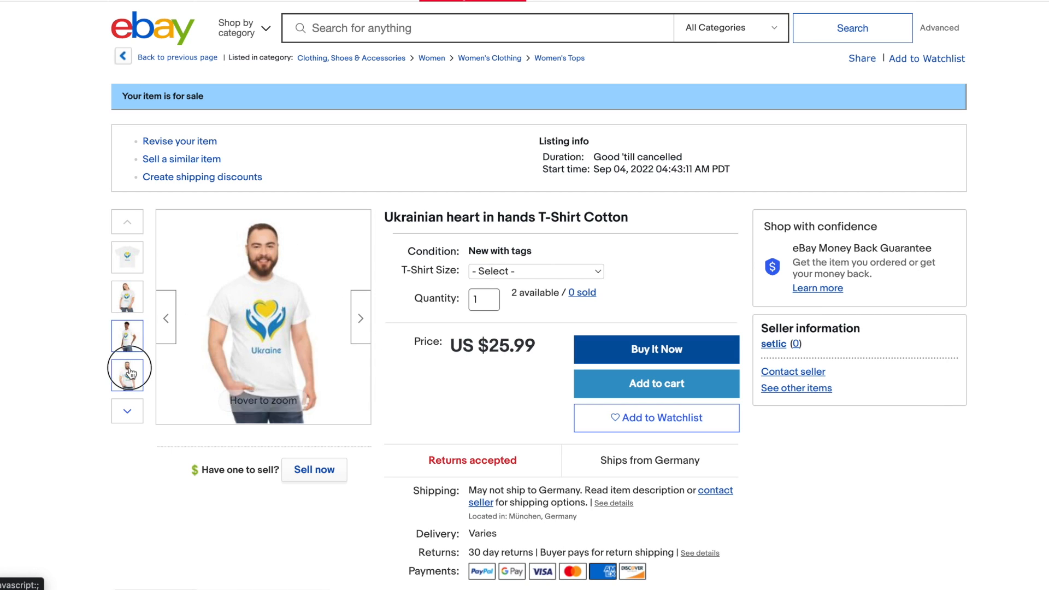
pyautogui.scroll(-5, 130, 371)
pyautogui.scroll(-1, 129, 370)
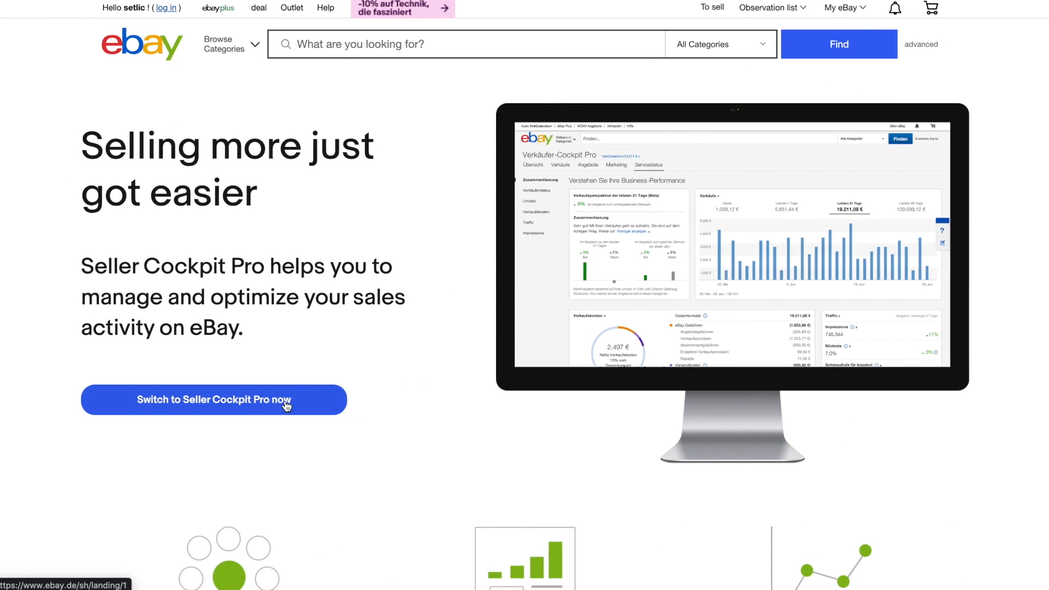
# Switch to Seller Cockpit Pro and view the active offers showing the single T-shirt offer.
pyautogui.click(287, 404)
pyautogui.click(161, 111)
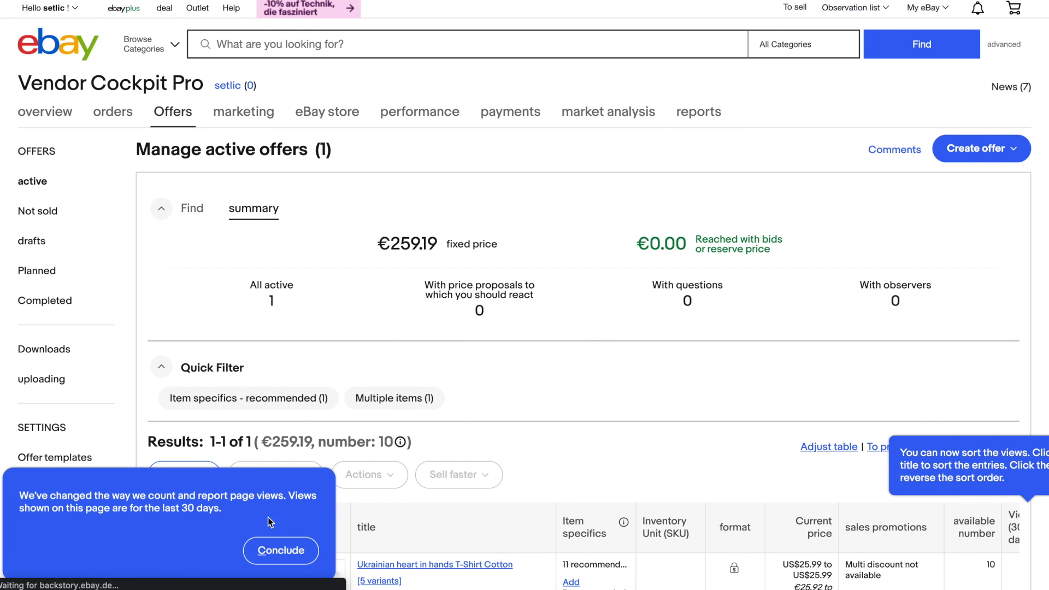
pyautogui.click(281, 550)
pyautogui.scroll(-2, 479, 461)
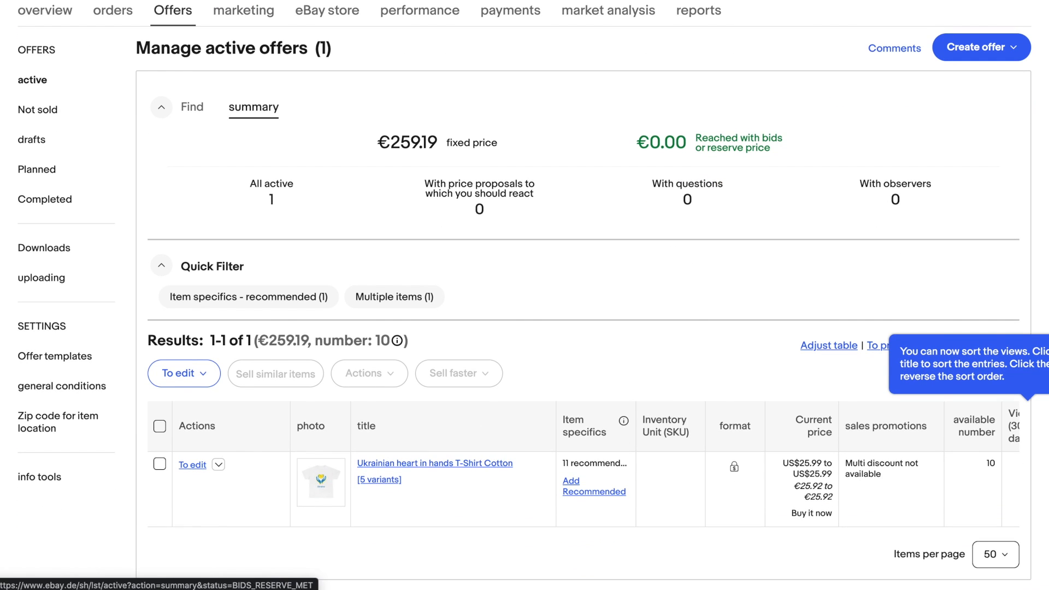
pyautogui.scroll(-1, 746, 222)
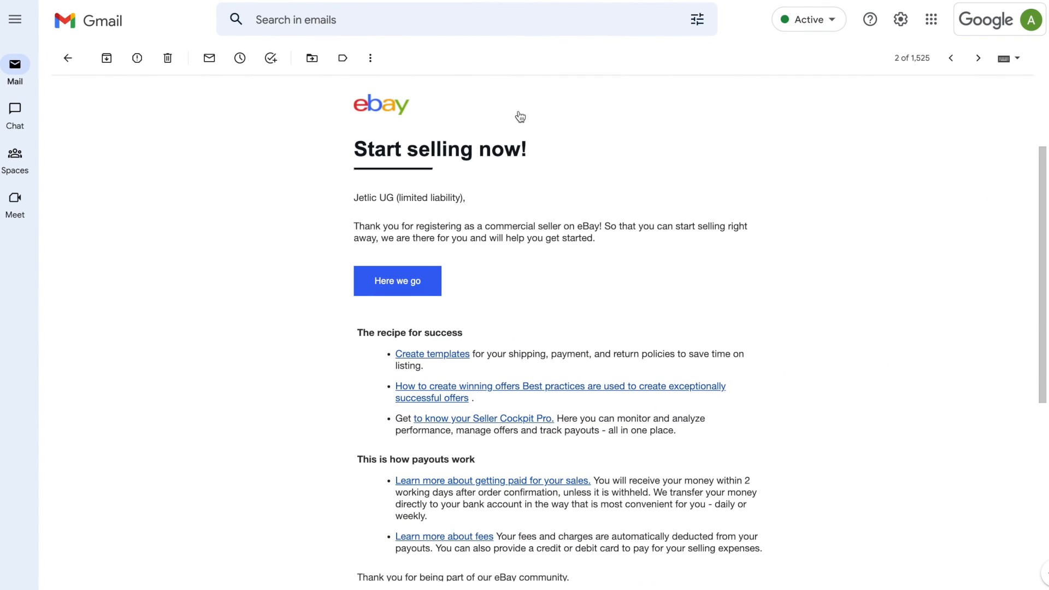
pyautogui.scroll(-2, 519, 164)
pyautogui.scroll(-2, 519, 163)
pyautogui.scroll(-1, 519, 168)
pyautogui.scroll(4, 519, 168)
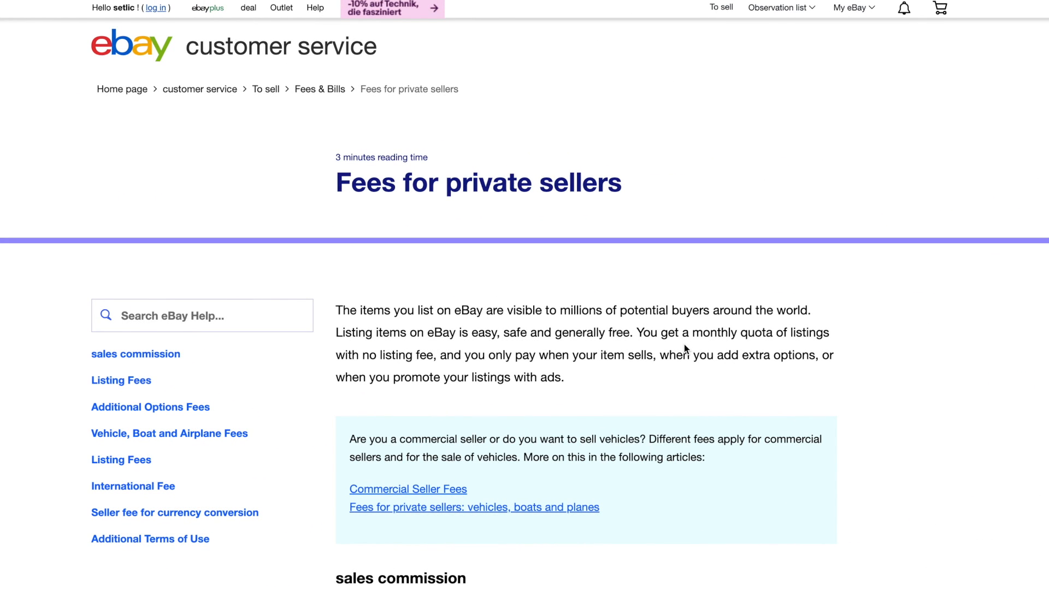
pyautogui.scroll(-4, 685, 344)
pyautogui.scroll(-4, 684, 344)
pyautogui.scroll(-3, 684, 344)
pyautogui.scroll(-4, 685, 344)
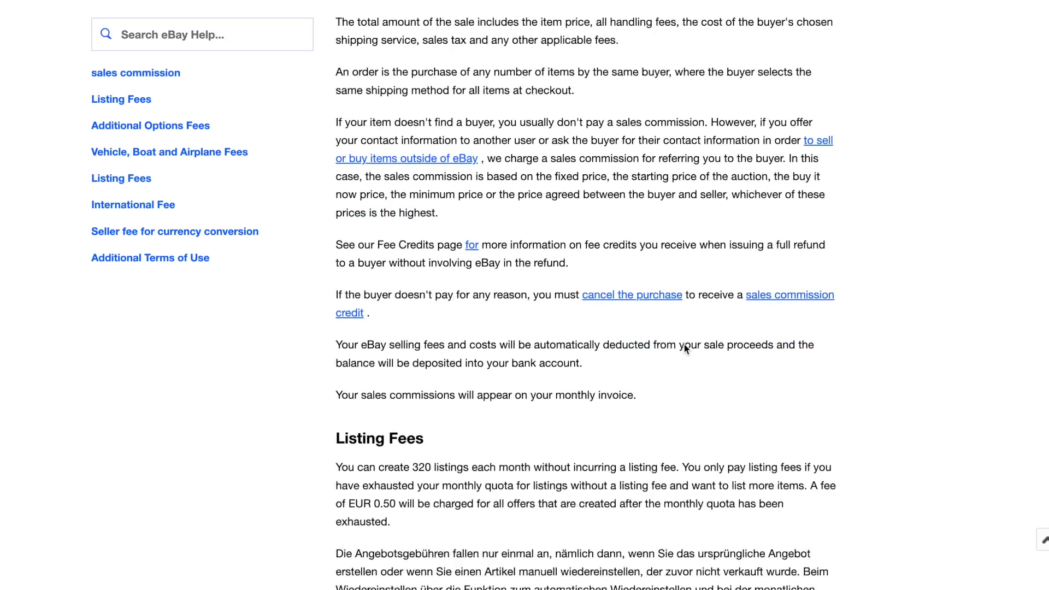
pyautogui.scroll(5, 684, 345)
pyautogui.scroll(5, 684, 344)
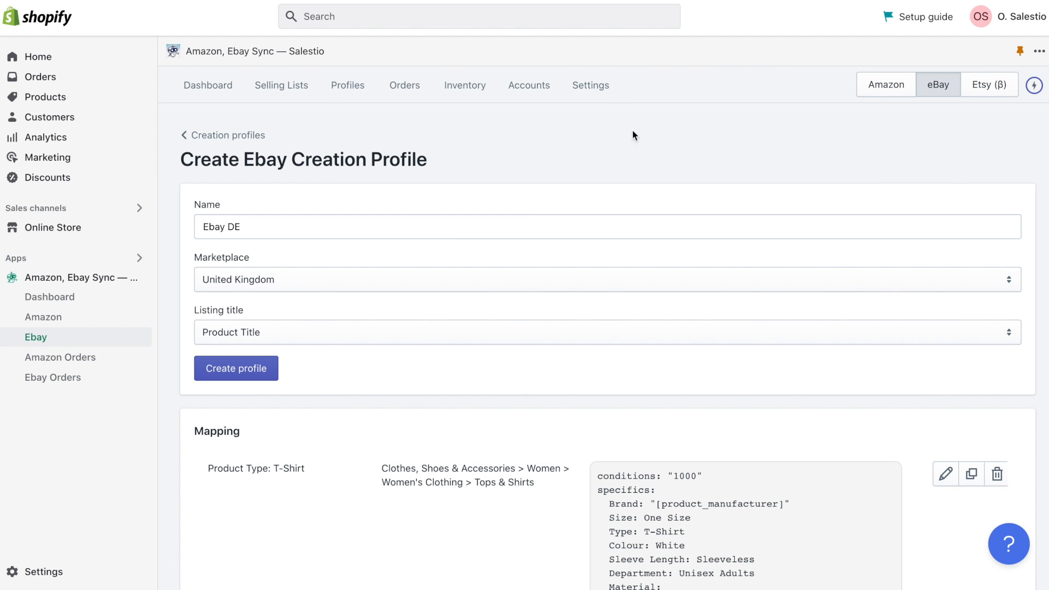
pyautogui.scroll(-3, 509, 246)
pyautogui.scroll(-1, 410, 312)
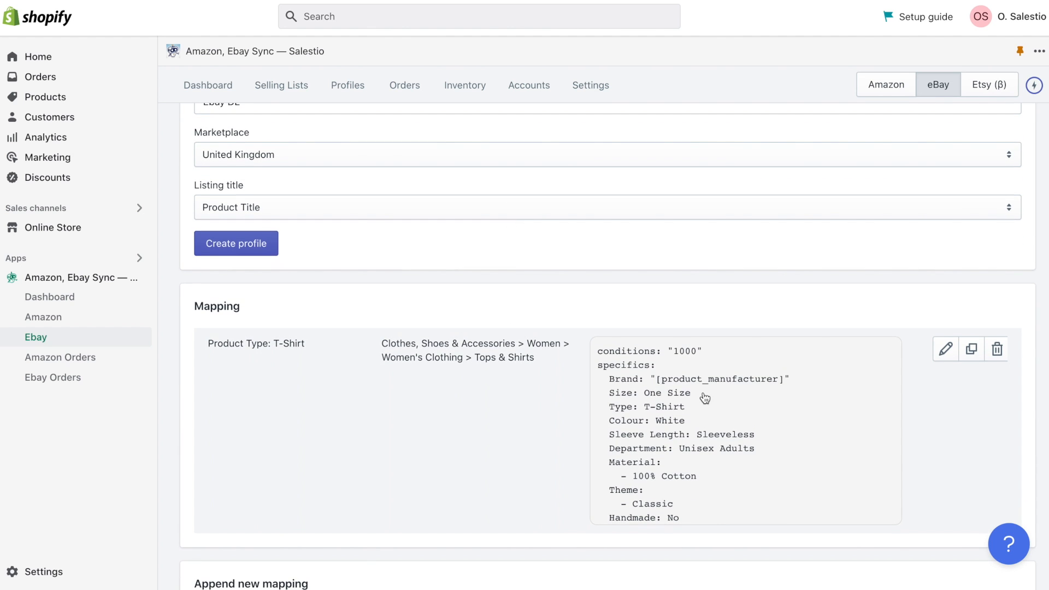
pyautogui.scroll(-2, 705, 398)
pyautogui.scroll(-2, 647, 409)
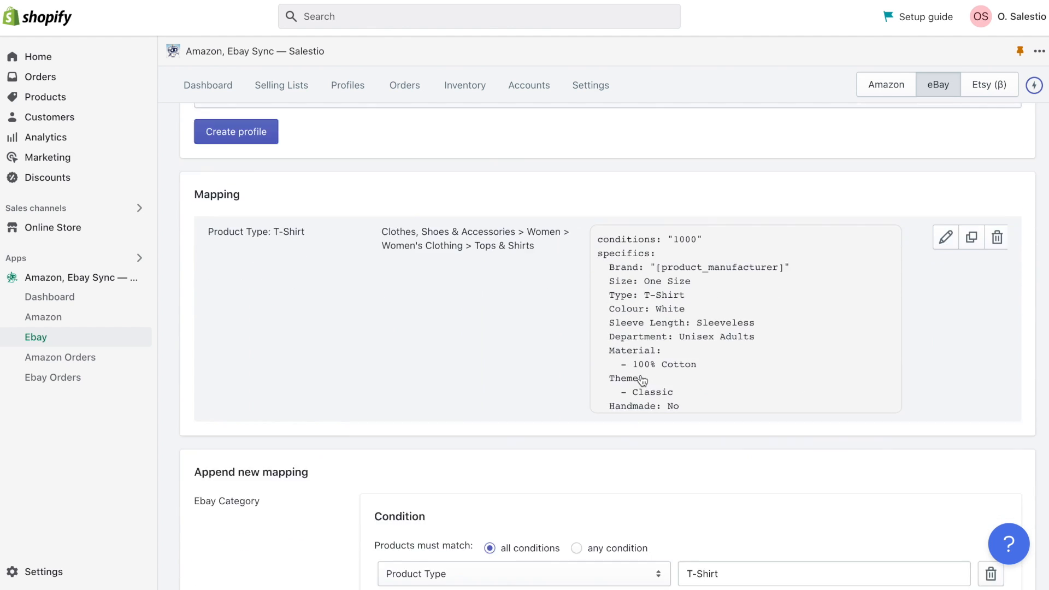
pyautogui.scroll(-3, 623, 394)
pyautogui.scroll(-2, 596, 383)
pyautogui.scroll(-5, 730, 401)
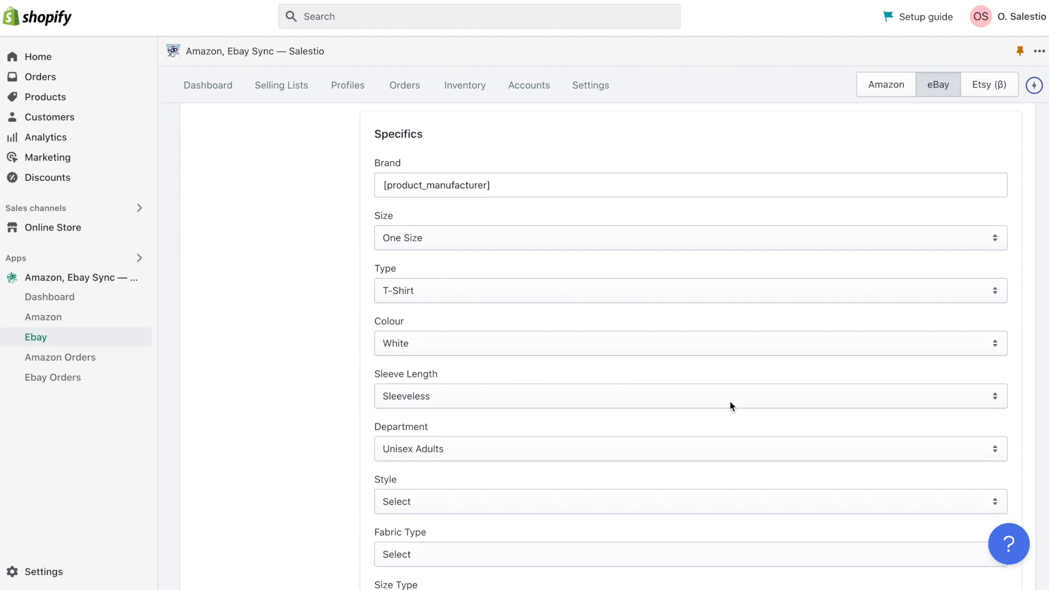
pyautogui.scroll(-4, 730, 401)
# Choose Damask as the Fabric Type for the new T-Shirt mapping.
pyautogui.click(416, 341)
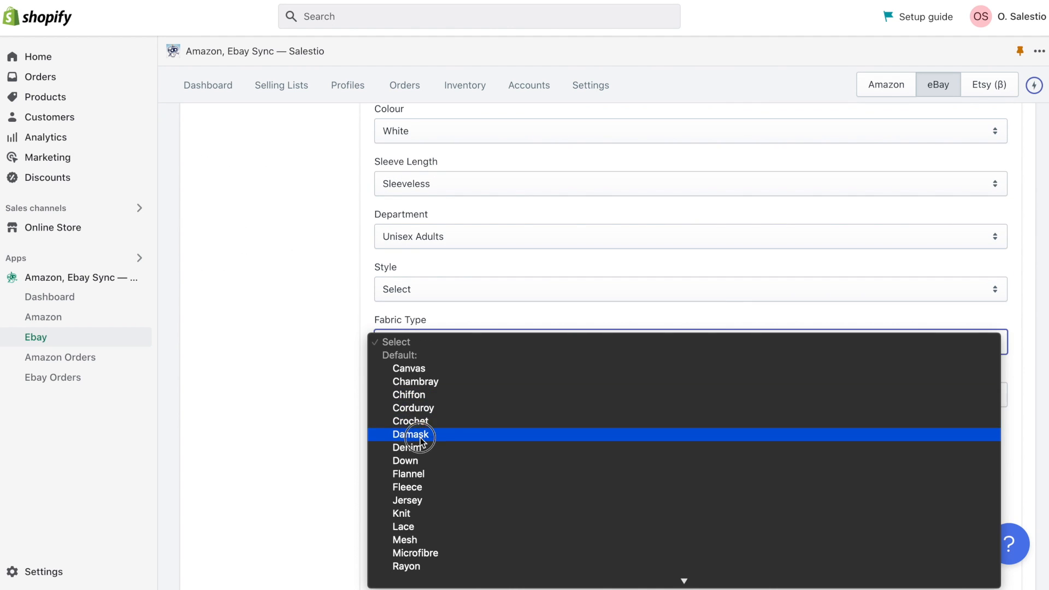